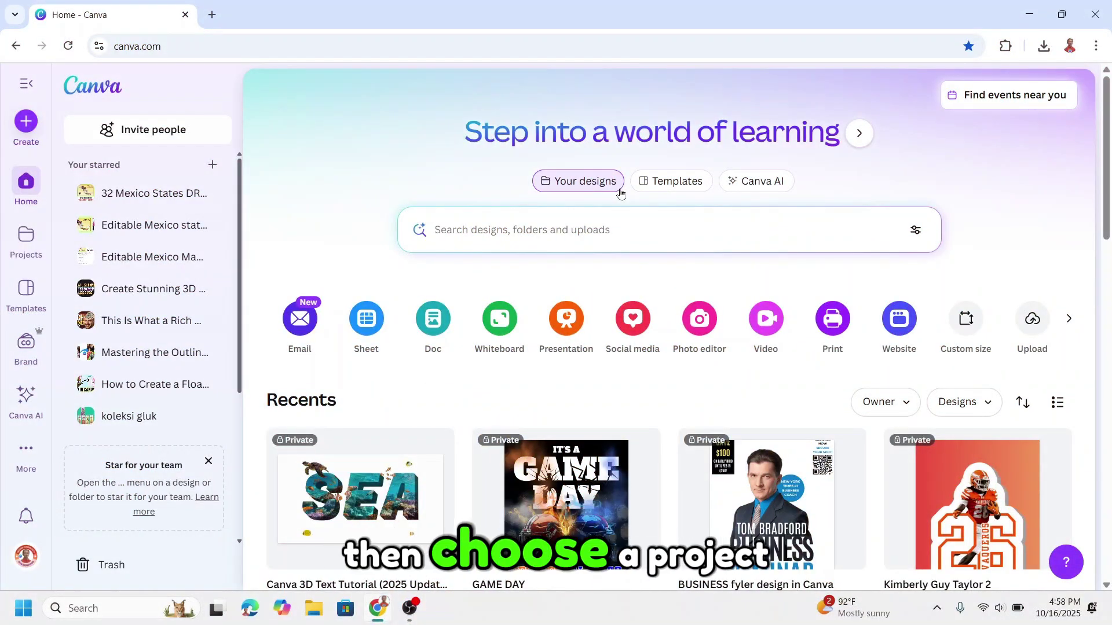
Step: Start a blank 1080 × 1350 px Instagram Post (4:5) design from Social media
{"action": "left_click", "coordinate": [633, 324]}
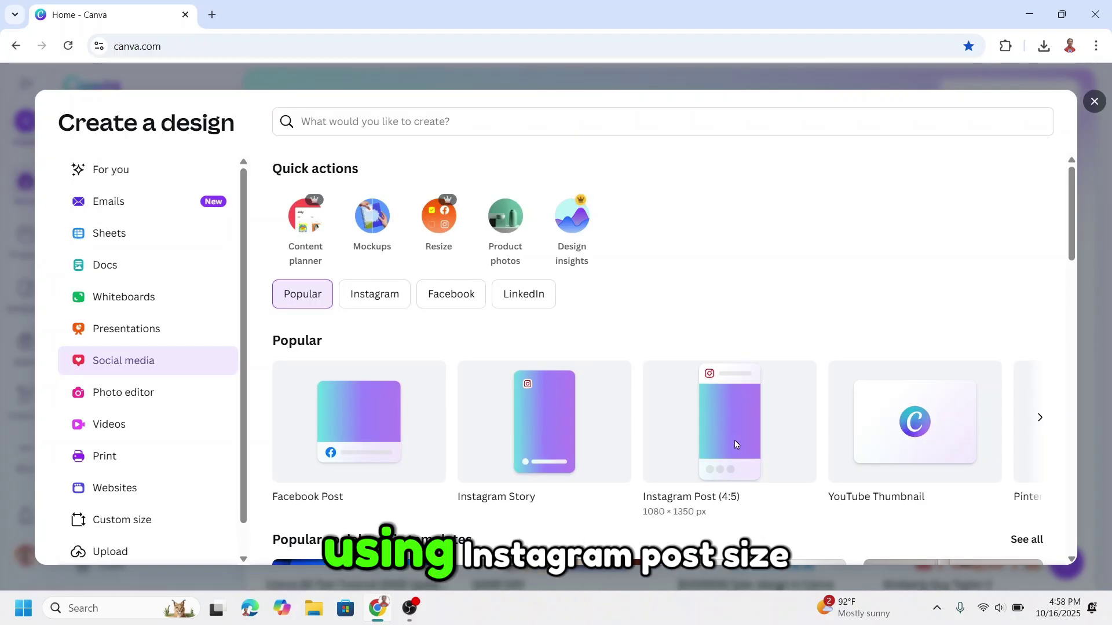
{"action": "left_click", "coordinate": [734, 440]}
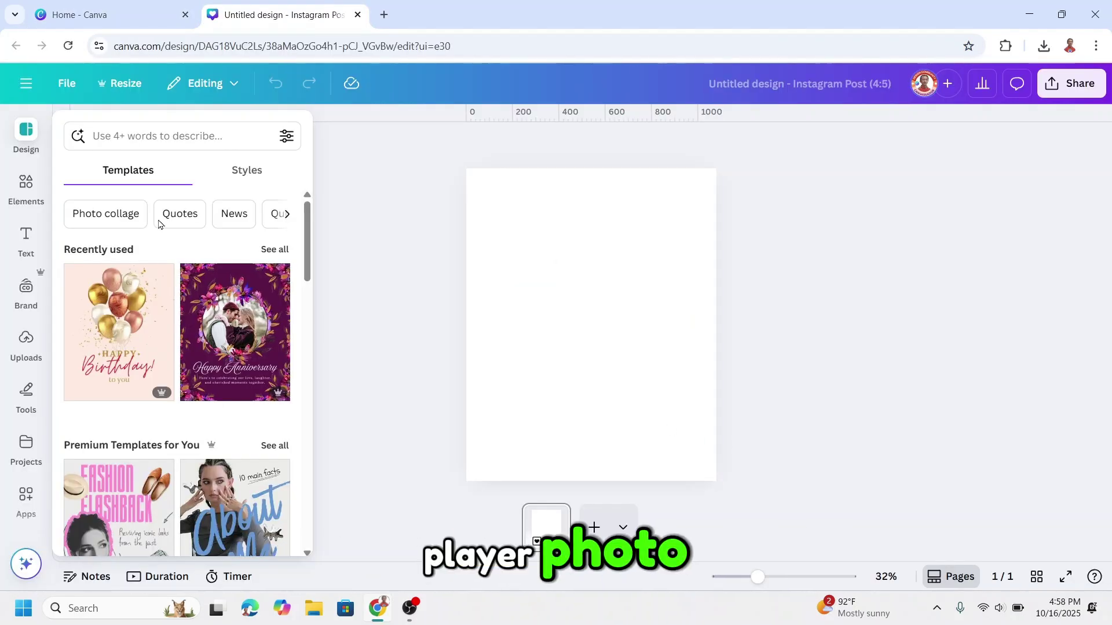
Step: Add the Football Player photo from recently used elements and remove its background
{"action": "left_click", "coordinate": [27, 184]}
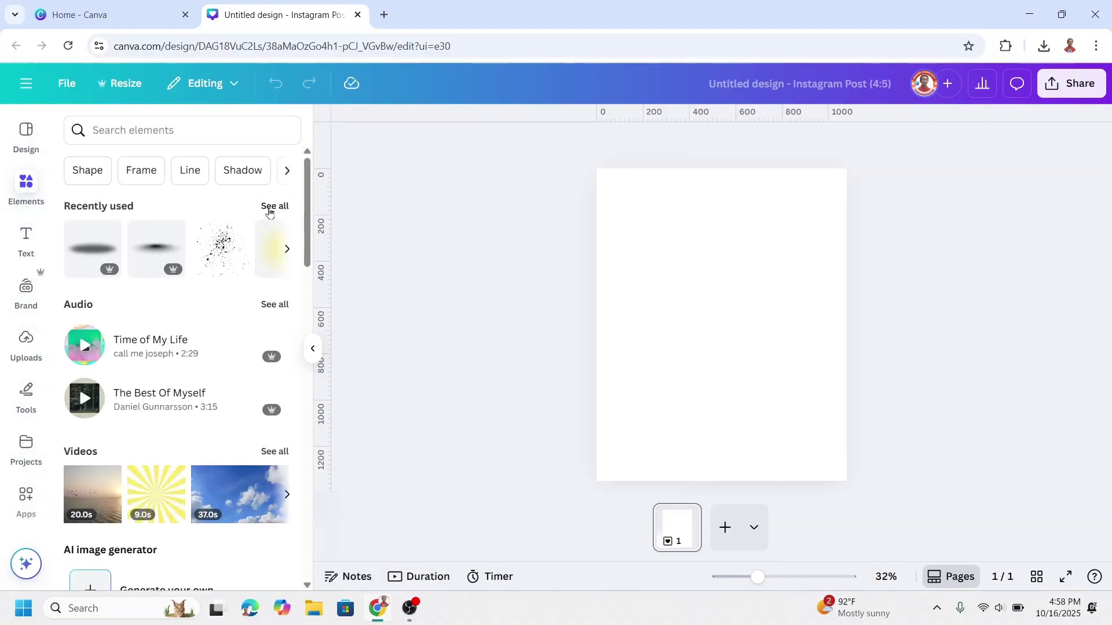
{"action": "left_click", "coordinate": [275, 207]}
{"action": "left_click", "coordinate": [139, 320]}
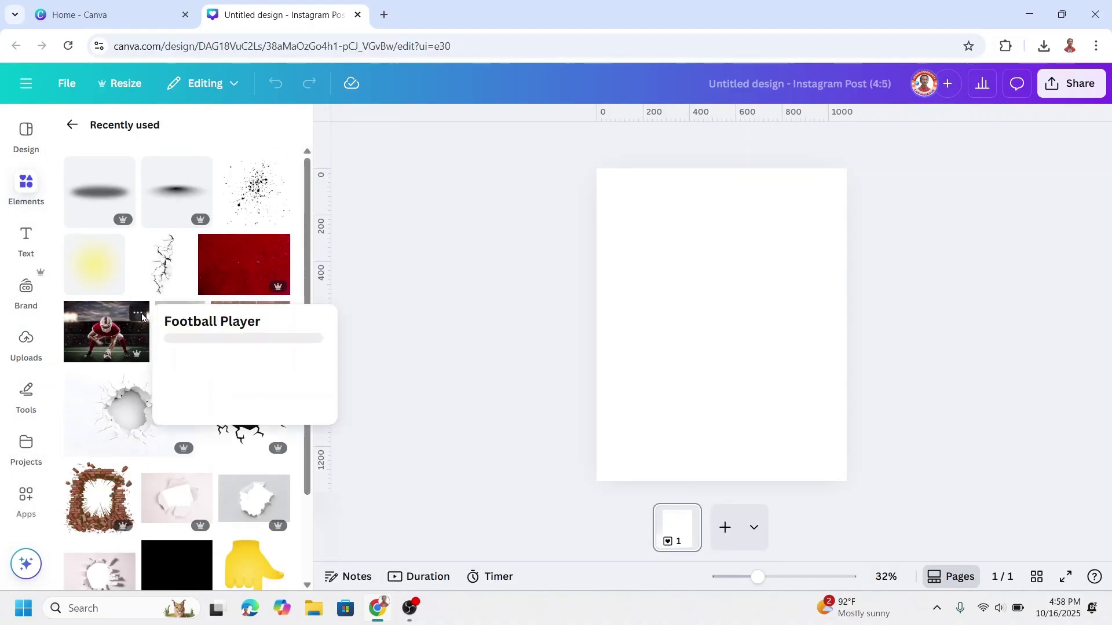
{"action": "left_click", "coordinate": [99, 336]}
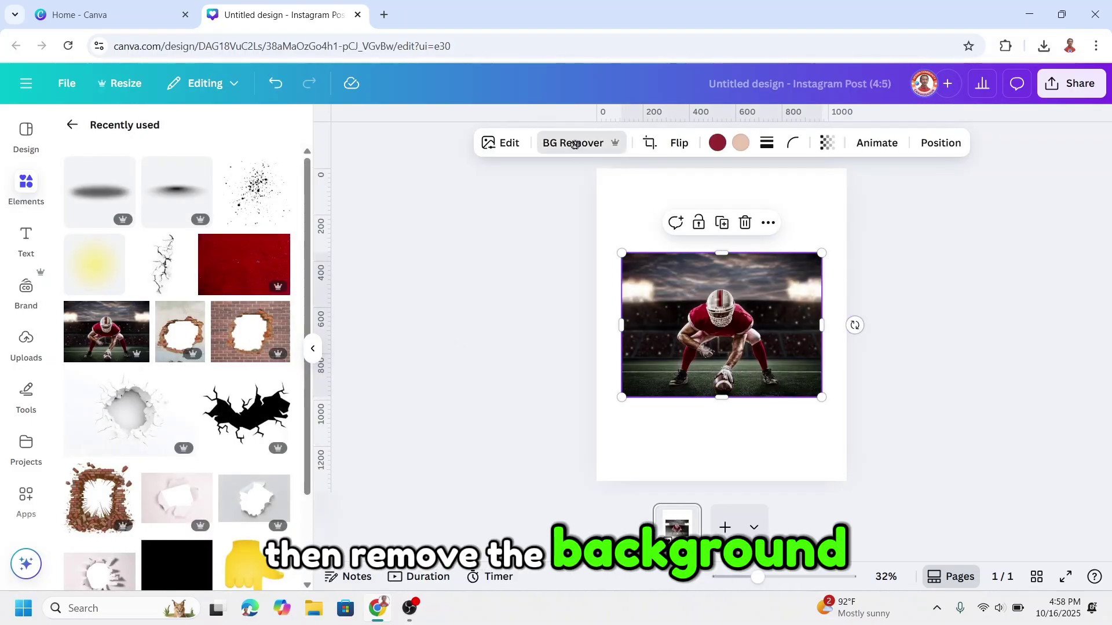
{"action": "left_click", "coordinate": [575, 145]}
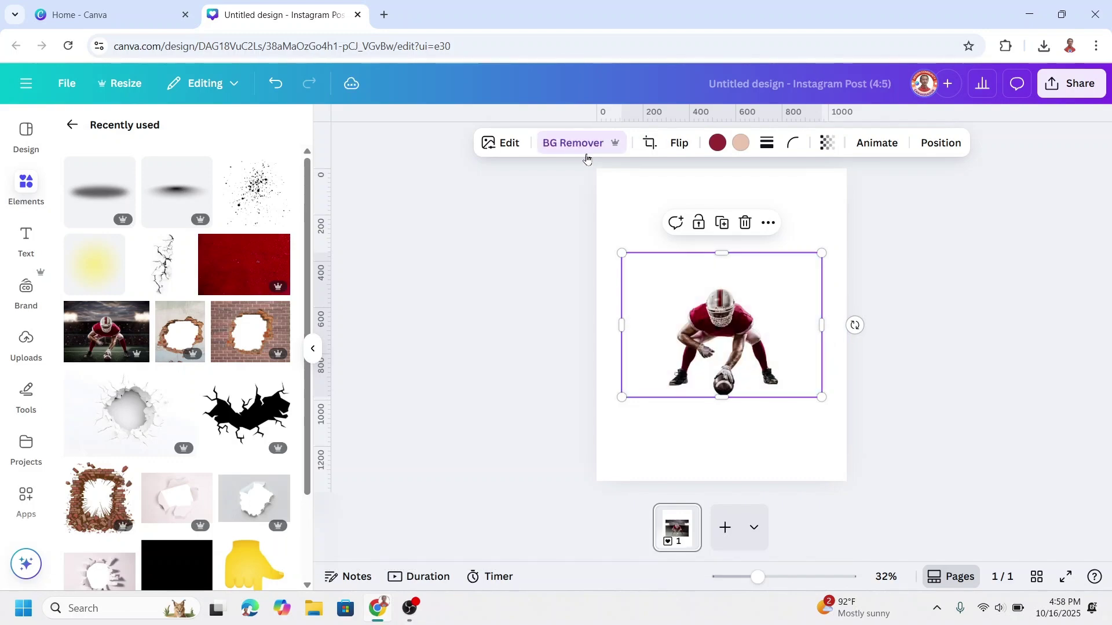
Step: Crop the cut-out player's sides, enlarge it, and move it lower on the page
{"action": "left_click_drag", "start_coordinate": [821, 325], "coordinate": [789, 325]}
{"action": "left_click_drag", "start_coordinate": [622, 325], "coordinate": [657, 323]}
{"action": "left_click_drag", "start_coordinate": [790, 251], "coordinate": [861, 196]}
{"action": "left_click_drag", "start_coordinate": [764, 312], "coordinate": [737, 315]}
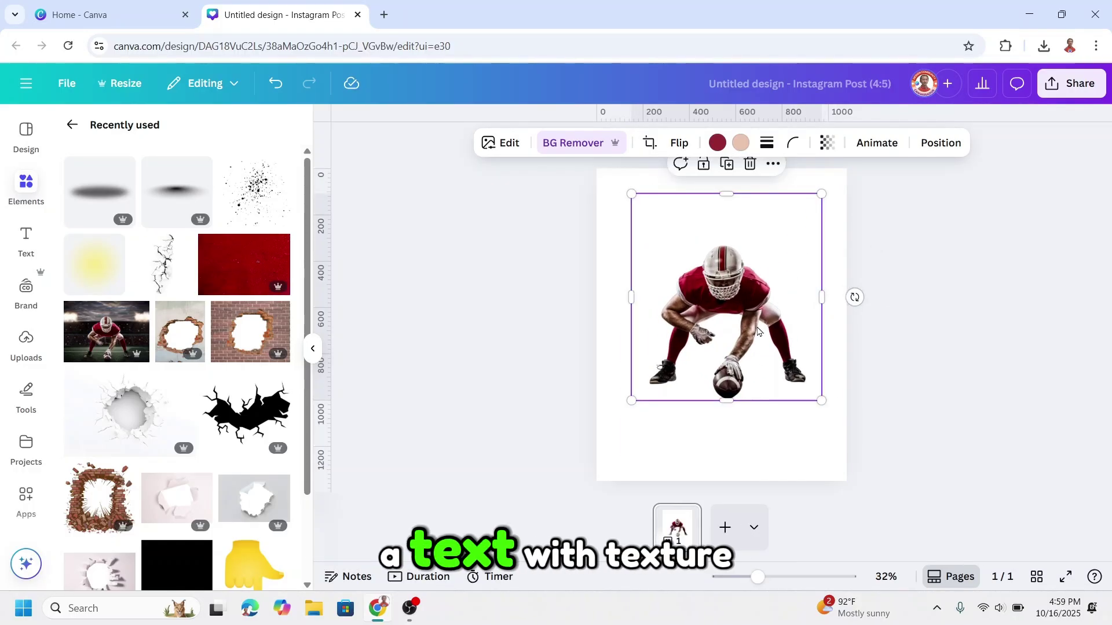
Step: Add the red metallic texture to the page and search the Apps for 'font'
{"action": "left_click", "coordinate": [279, 247]}
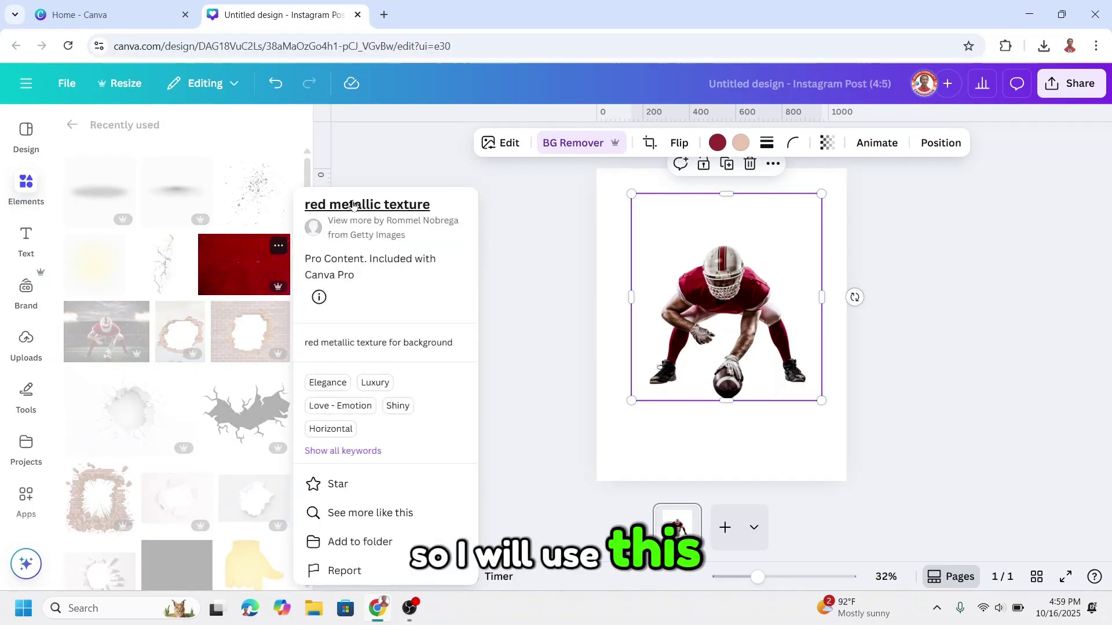
{"action": "left_click", "coordinate": [236, 263]}
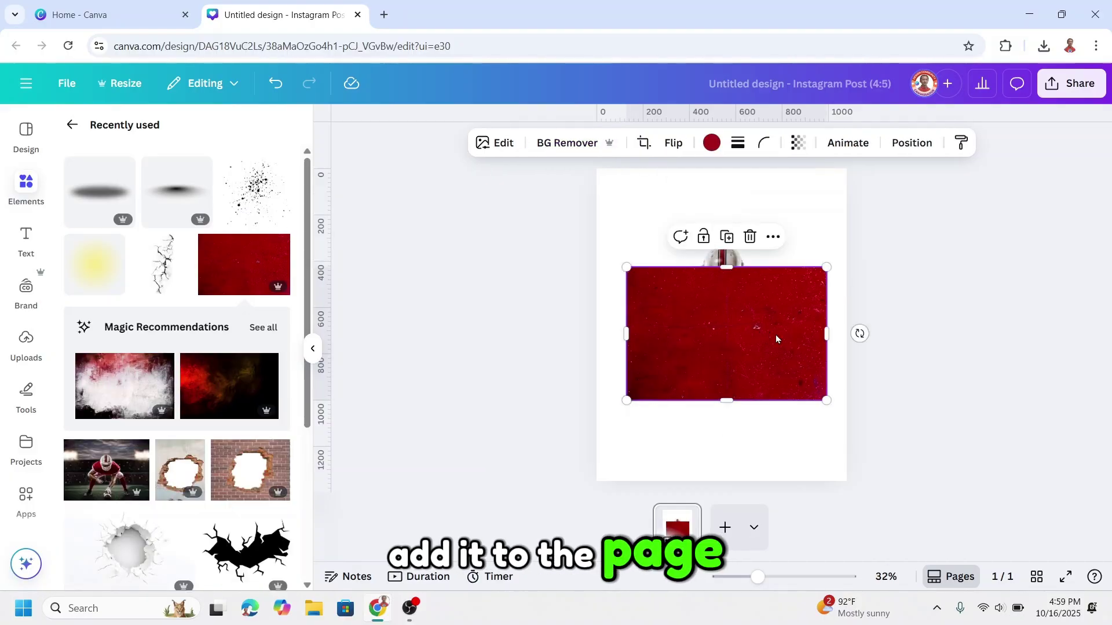
{"action": "left_click", "coordinate": [26, 497]}
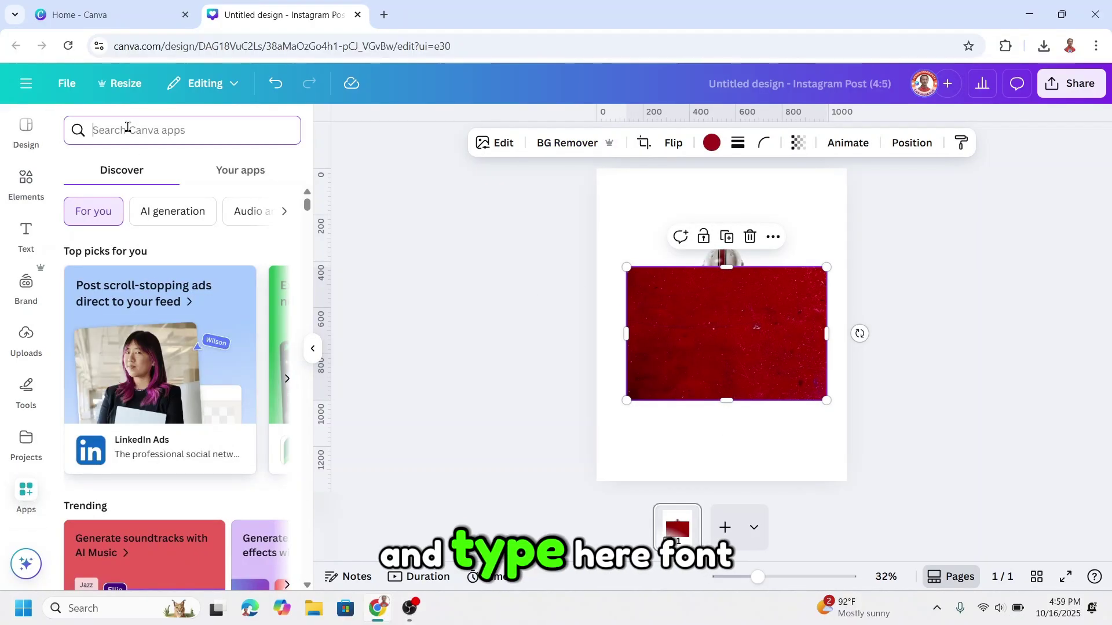
{"action": "left_click", "coordinate": [127, 127]}
{"action": "type", "text": "font"}
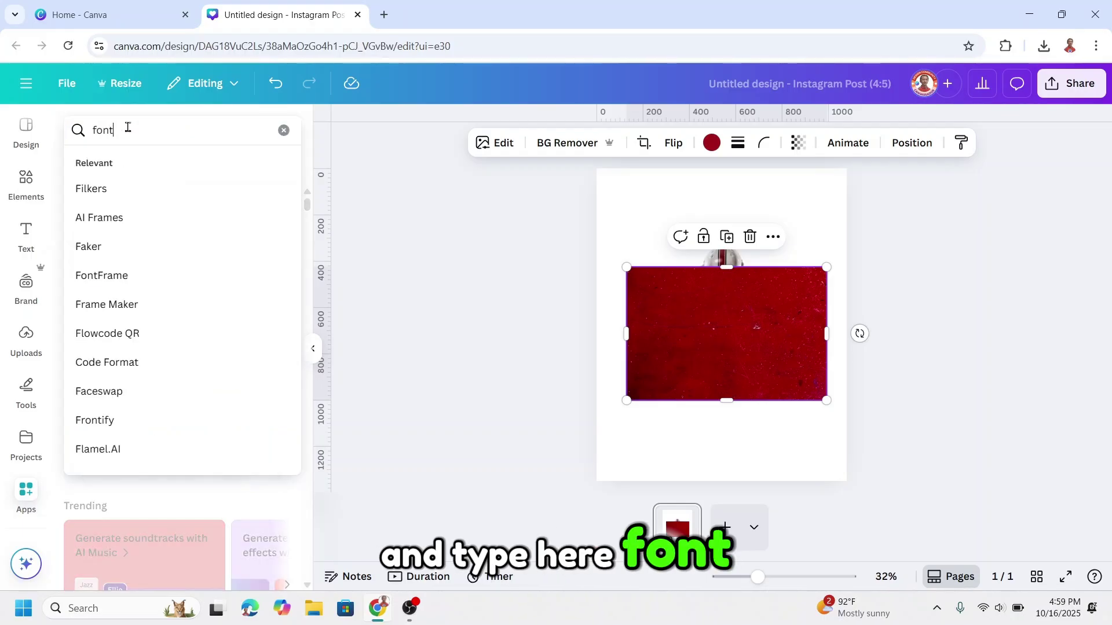
{"action": "key", "text": "Return"}
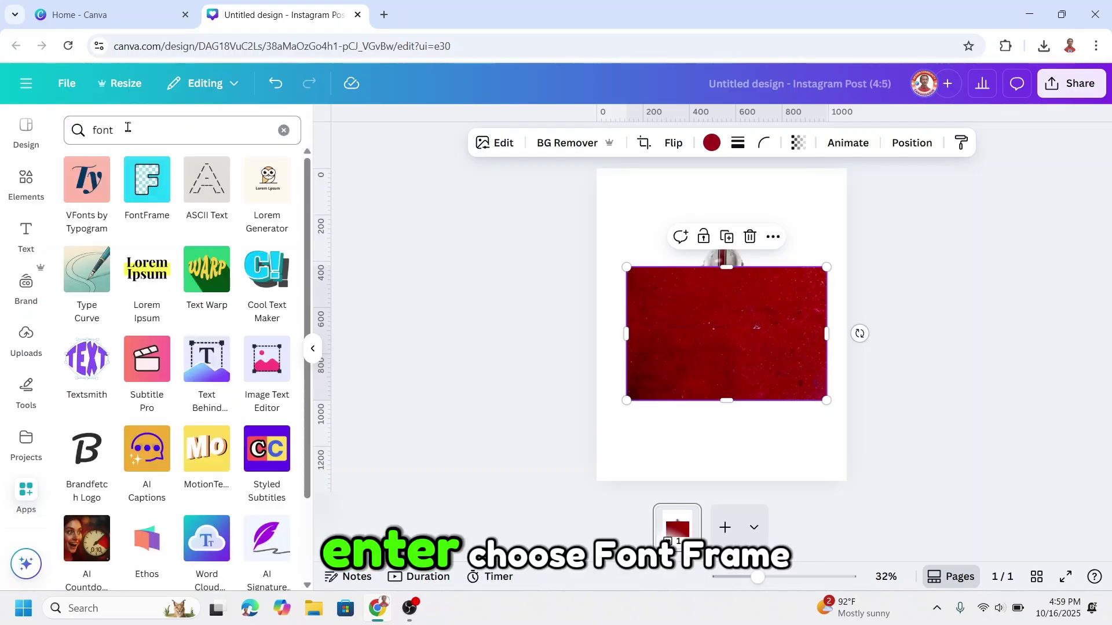
Step: Set the FontFrame lettering to FOOTBALL in the Anton font
{"action": "left_click", "coordinate": [139, 185]}
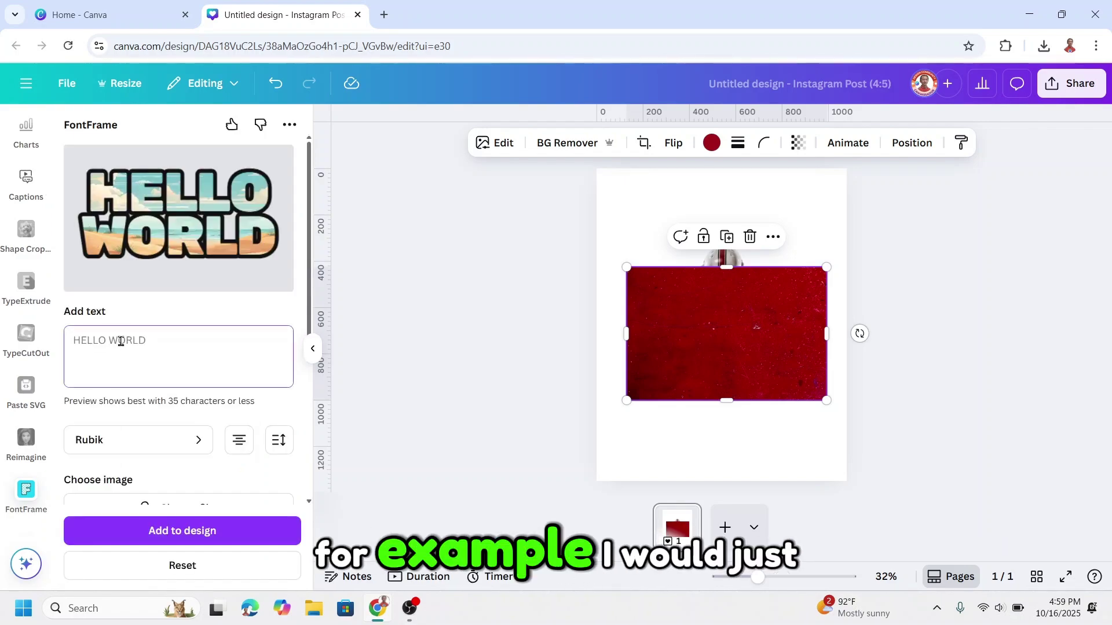
{"action": "type", "text": "FOOTBALL"}
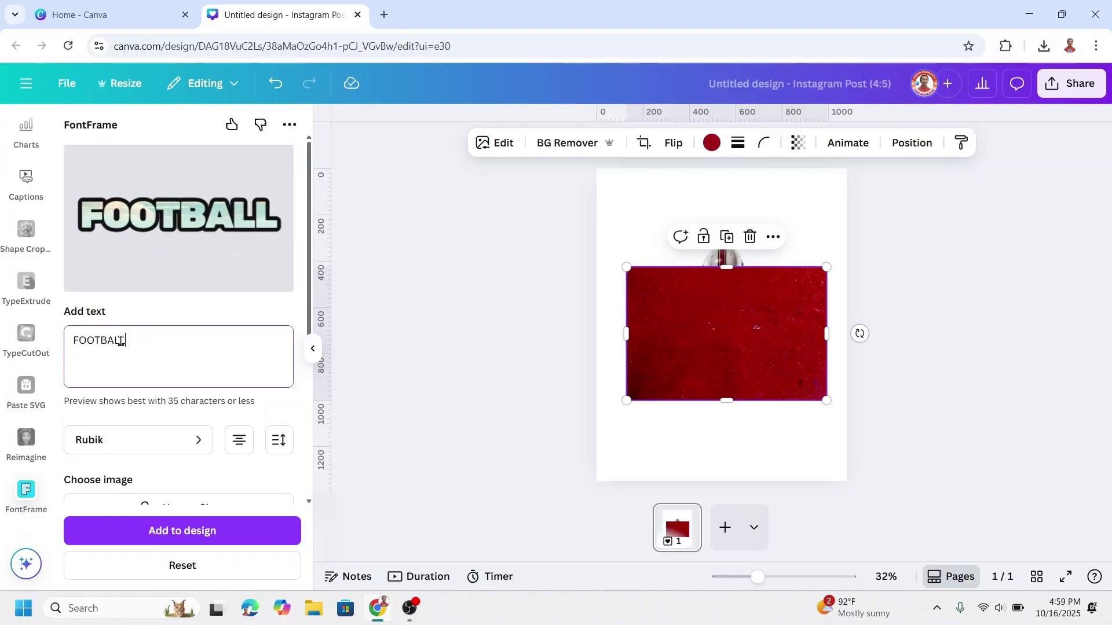
{"action": "left_click", "coordinate": [138, 440]}
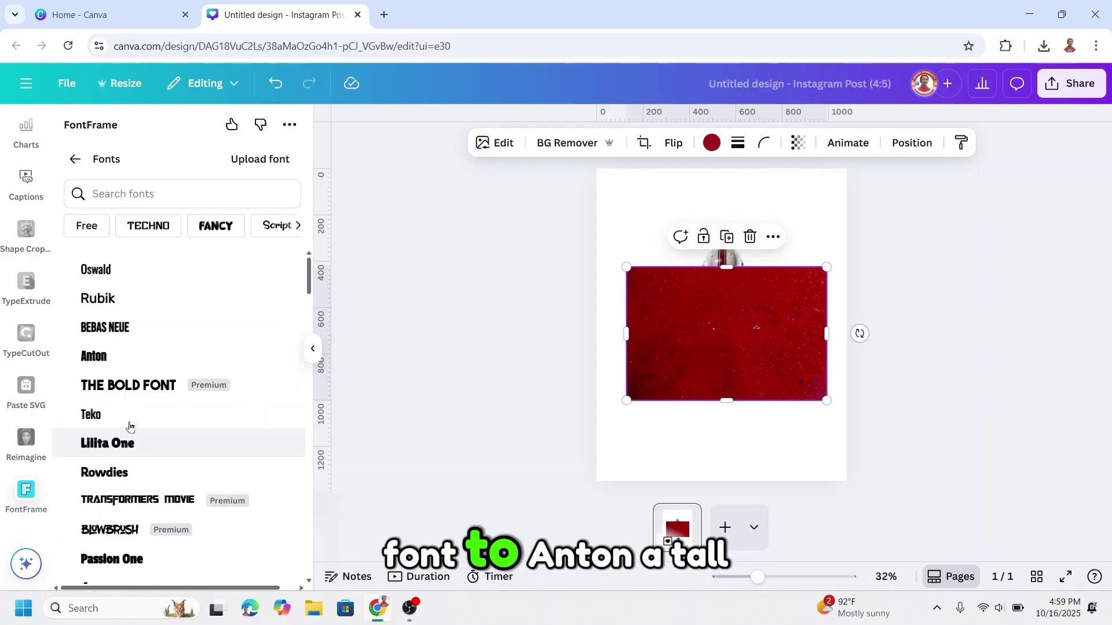
{"action": "left_click", "coordinate": [94, 357]}
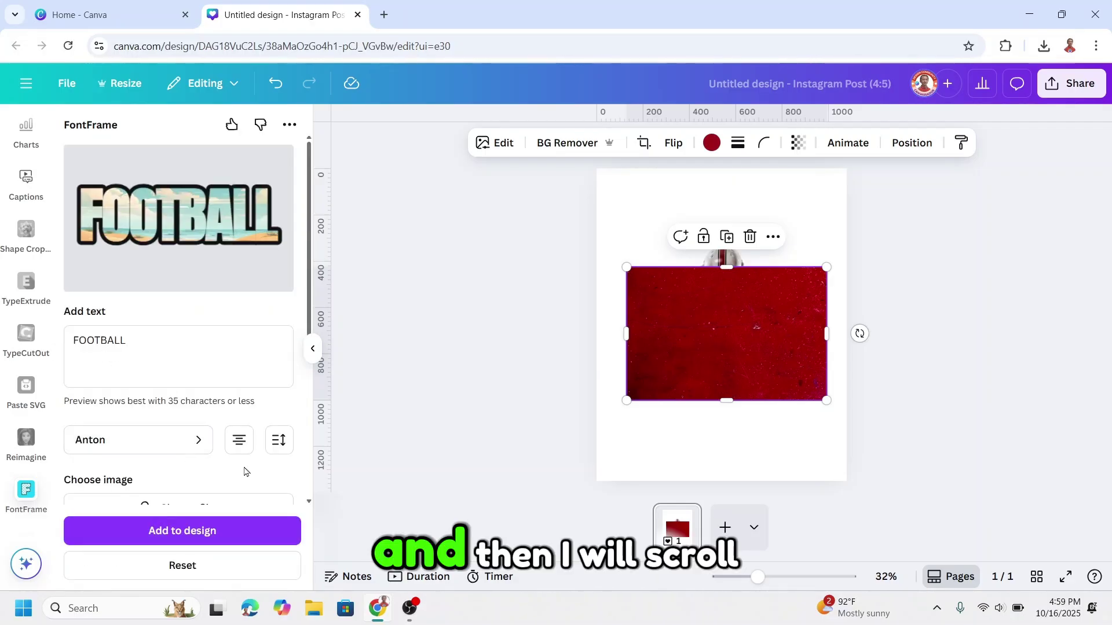
Step: Give the FOOTBALL lettering a white outline with weight 49
{"action": "scroll", "coordinate": [247, 443], "scroll_direction": "down", "scroll_amount": 5}
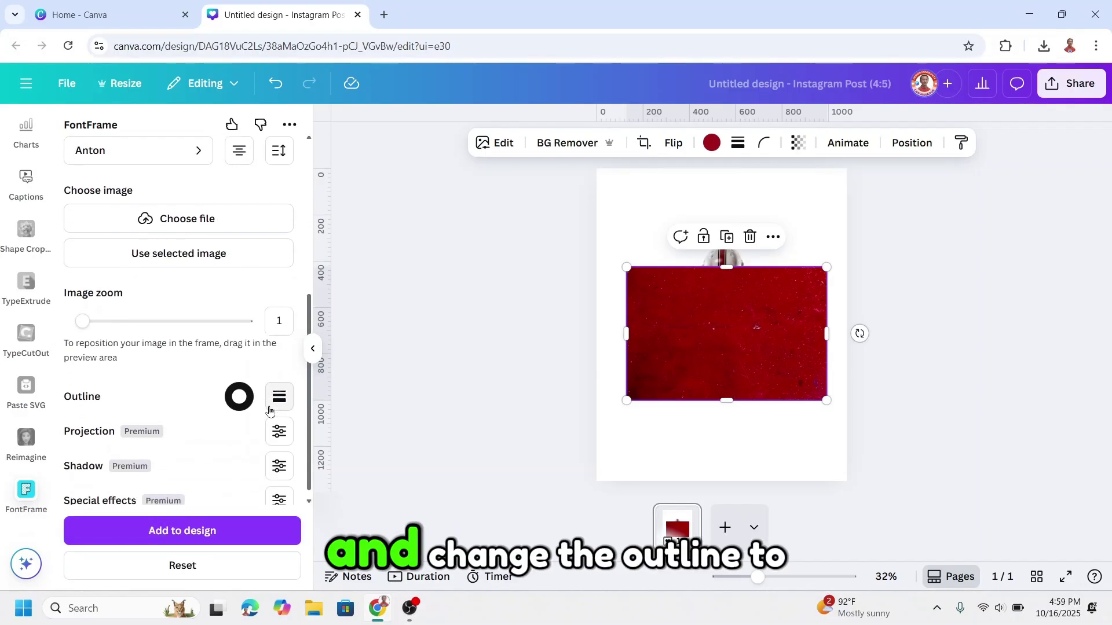
{"action": "left_click", "coordinate": [240, 397]}
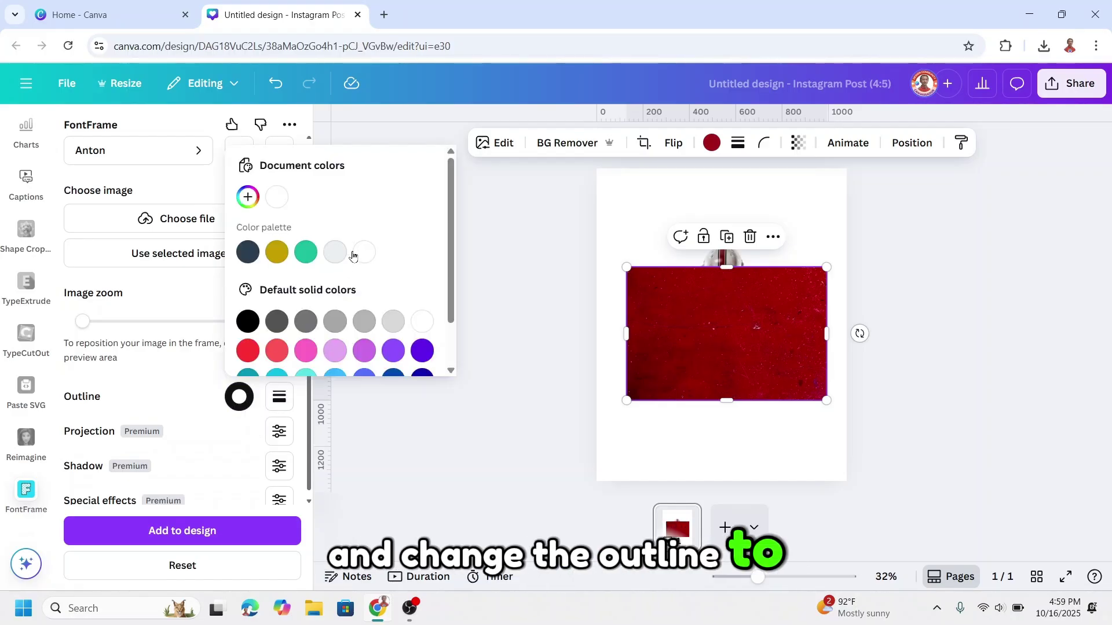
{"action": "left_click", "coordinate": [244, 394]}
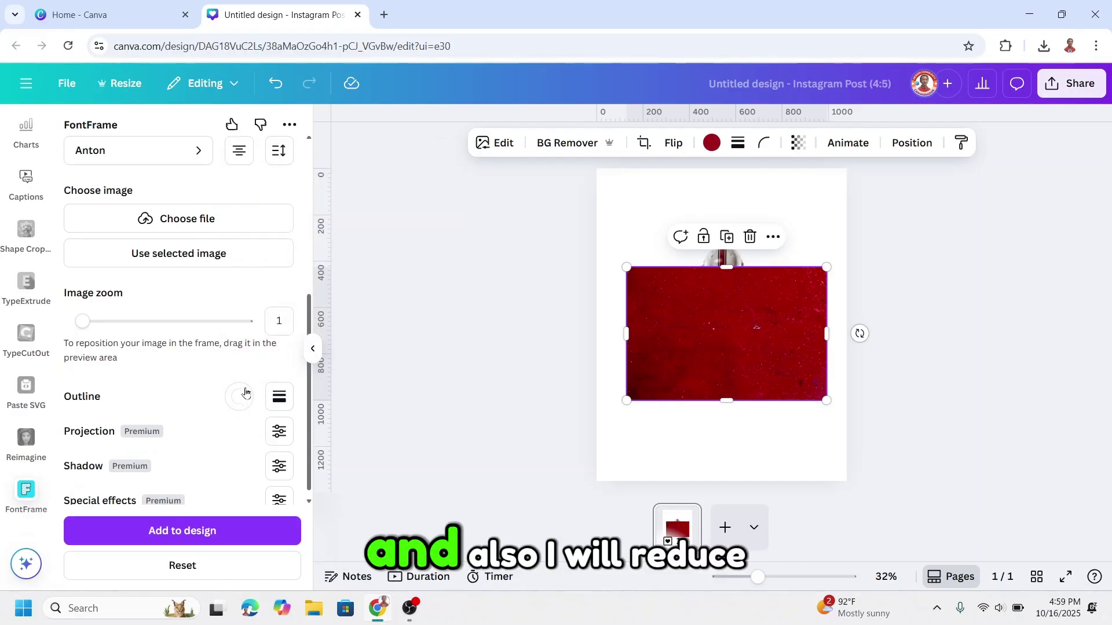
{"action": "left_click", "coordinate": [280, 397]}
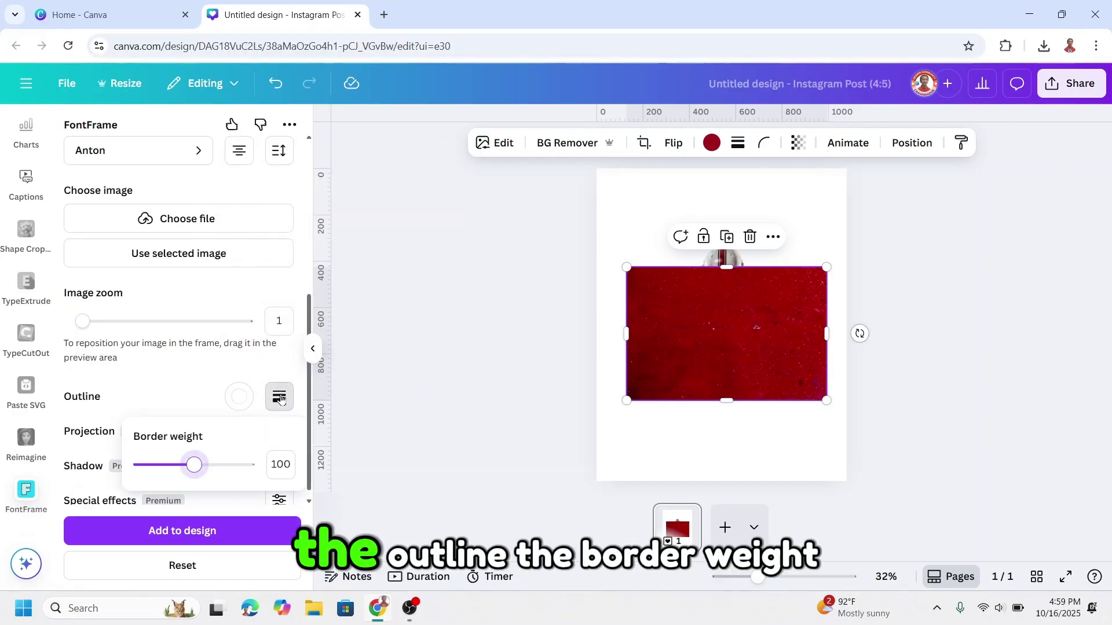
{"action": "left_click", "coordinate": [167, 467]}
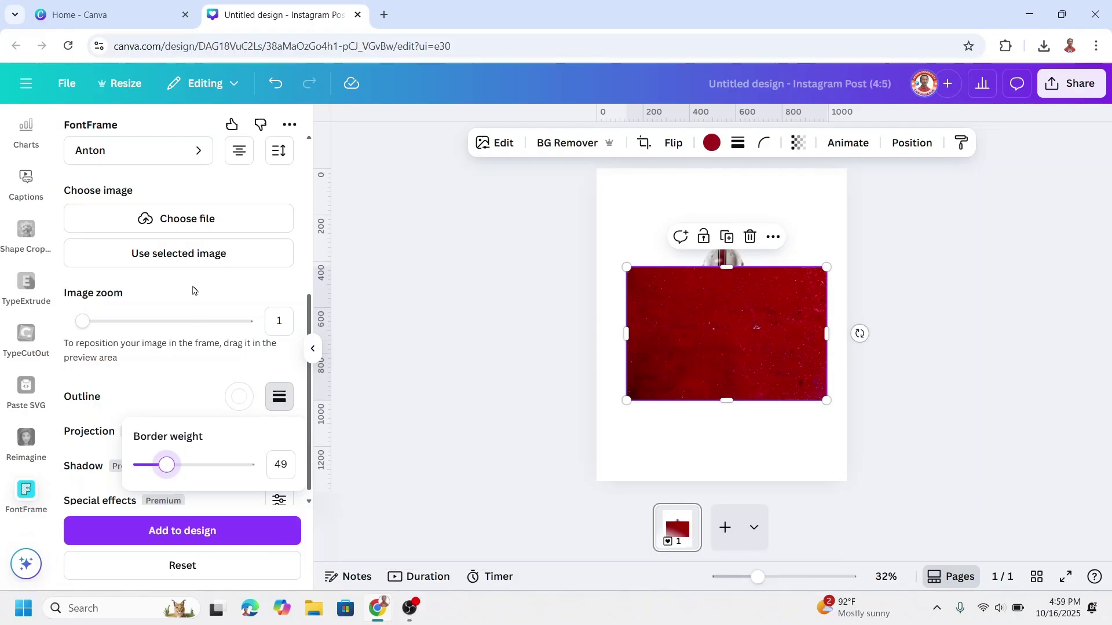
Step: Widen FOOTBALL's letter spacing to 160 and fill it with the red texture image
{"action": "scroll", "coordinate": [193, 291], "scroll_direction": "up", "scroll_amount": 5}
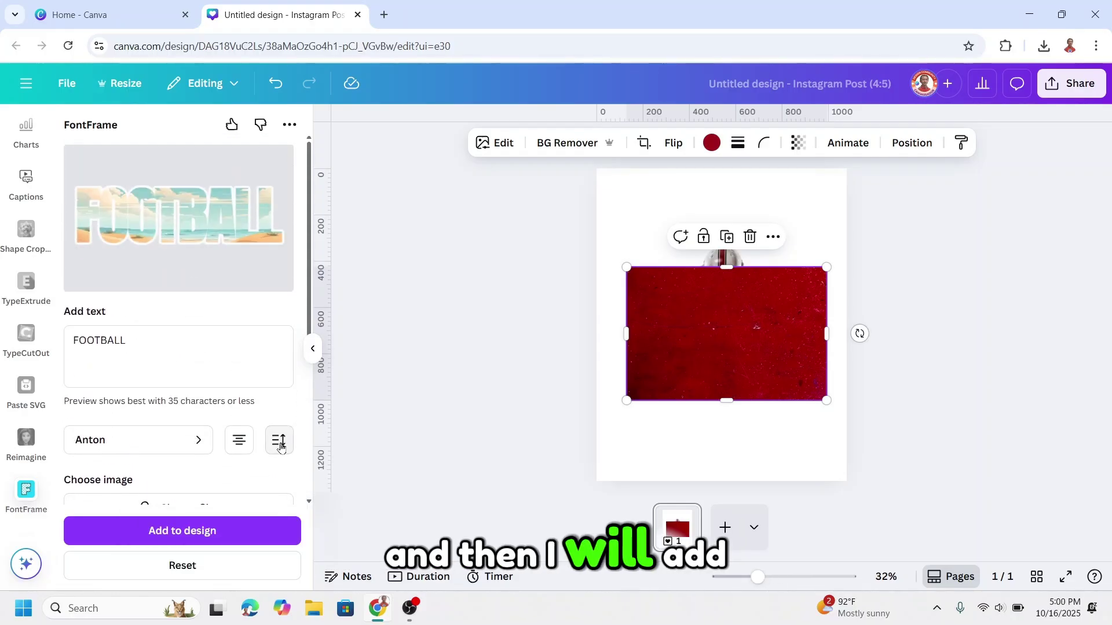
{"action": "left_click", "coordinate": [281, 445]}
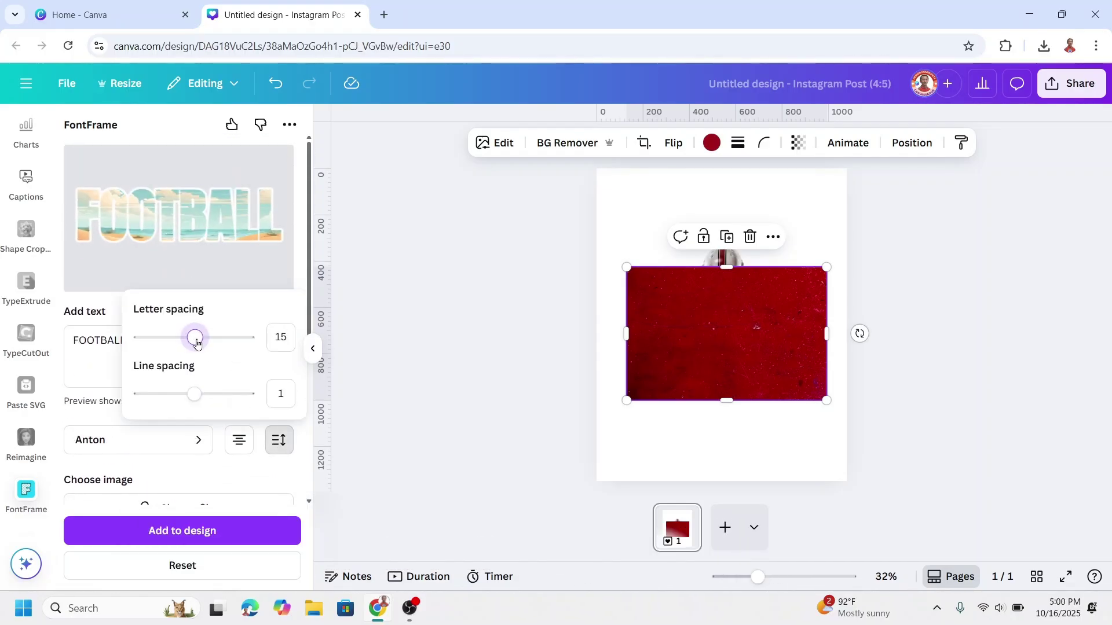
{"action": "left_click_drag", "start_coordinate": [199, 343], "coordinate": [205, 346]}
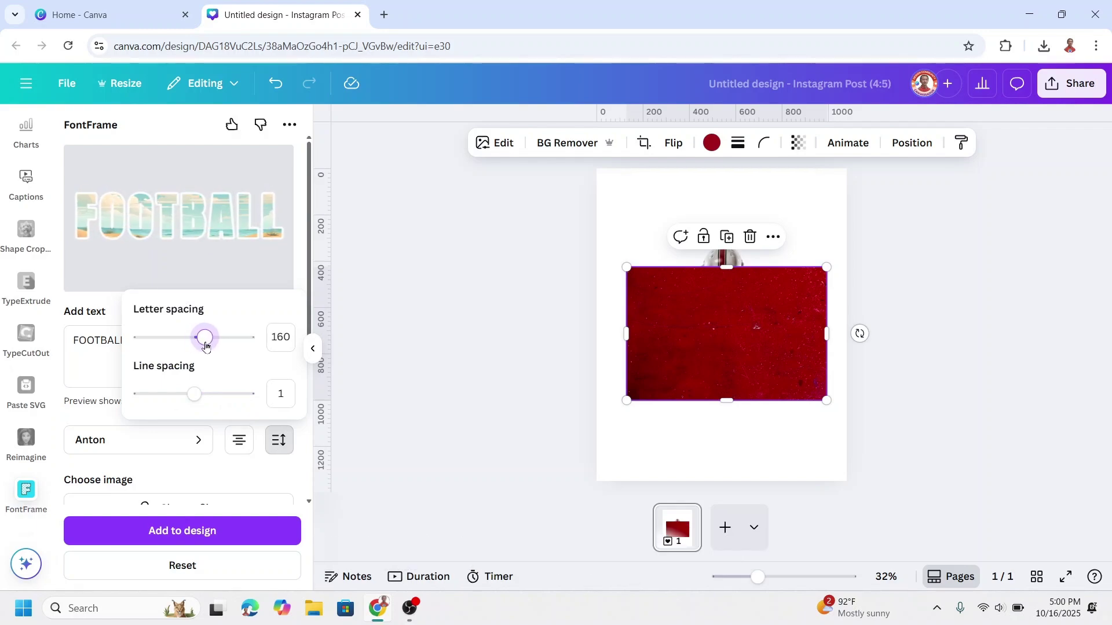
{"action": "left_click", "coordinate": [209, 483]}
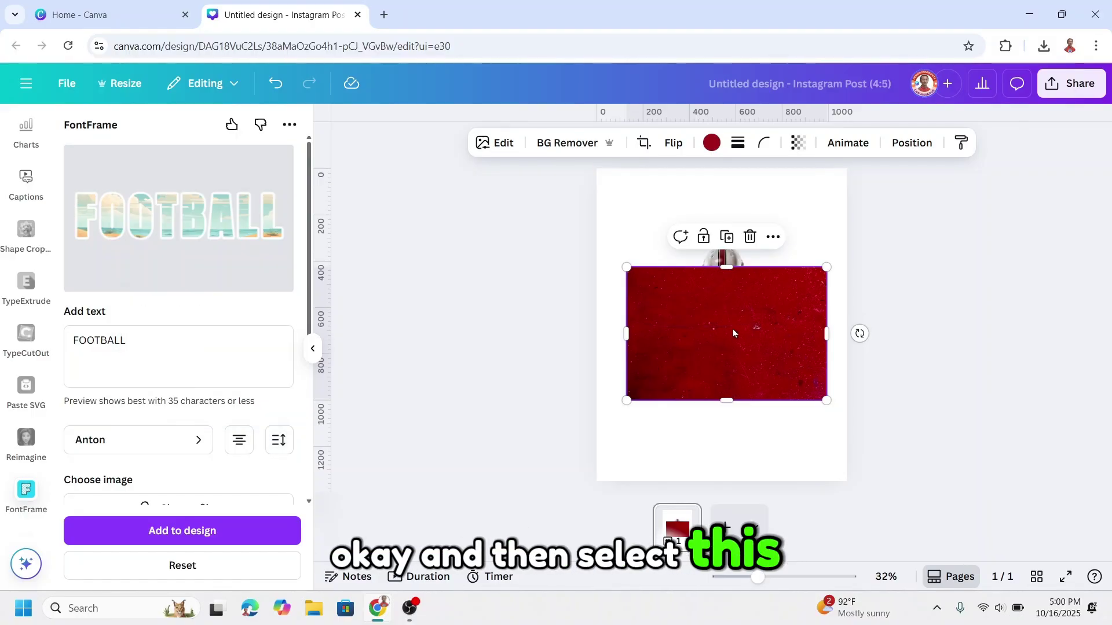
{"action": "scroll", "coordinate": [217, 367], "scroll_direction": "down", "scroll_amount": 3}
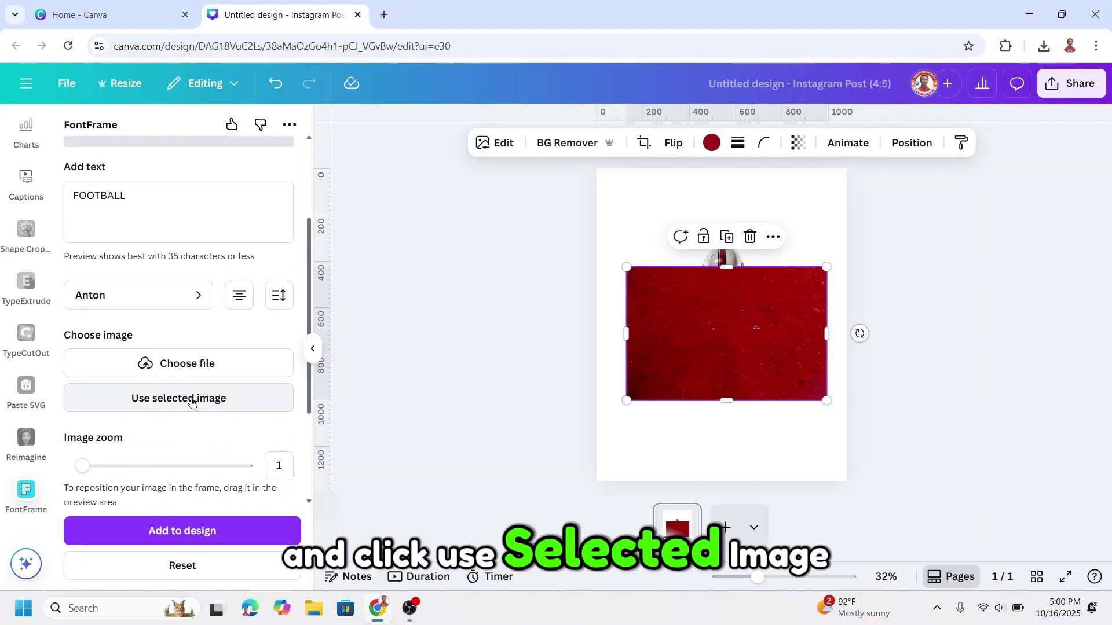
{"action": "left_click", "coordinate": [191, 404]}
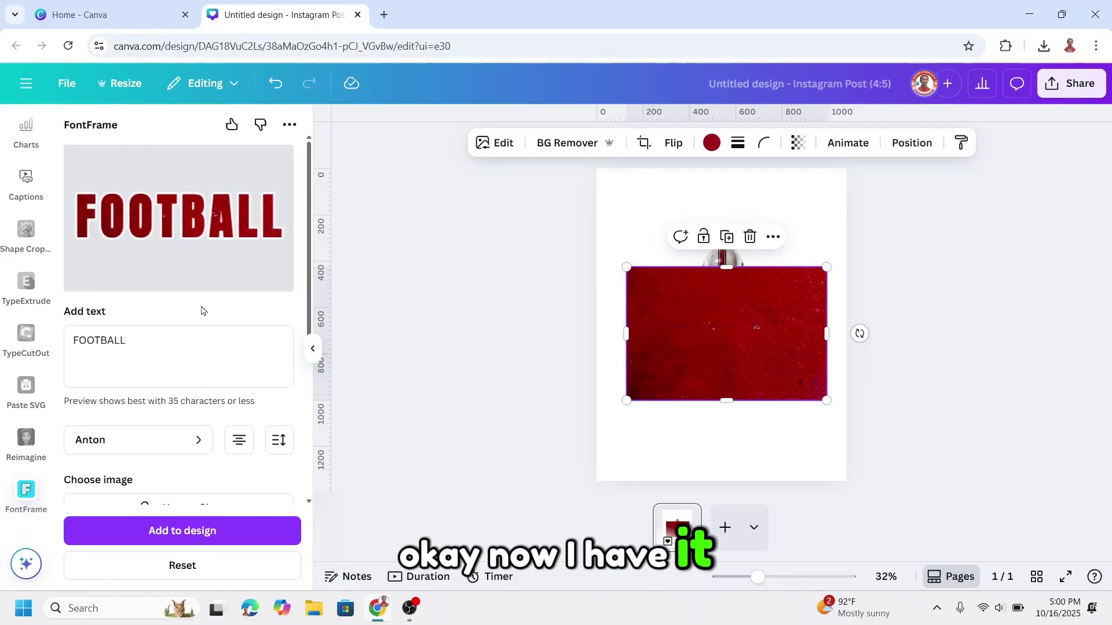
Step: Place the textured FOOTBALL lettering on the design and delete the red texture image
{"action": "left_click", "coordinate": [207, 537]}
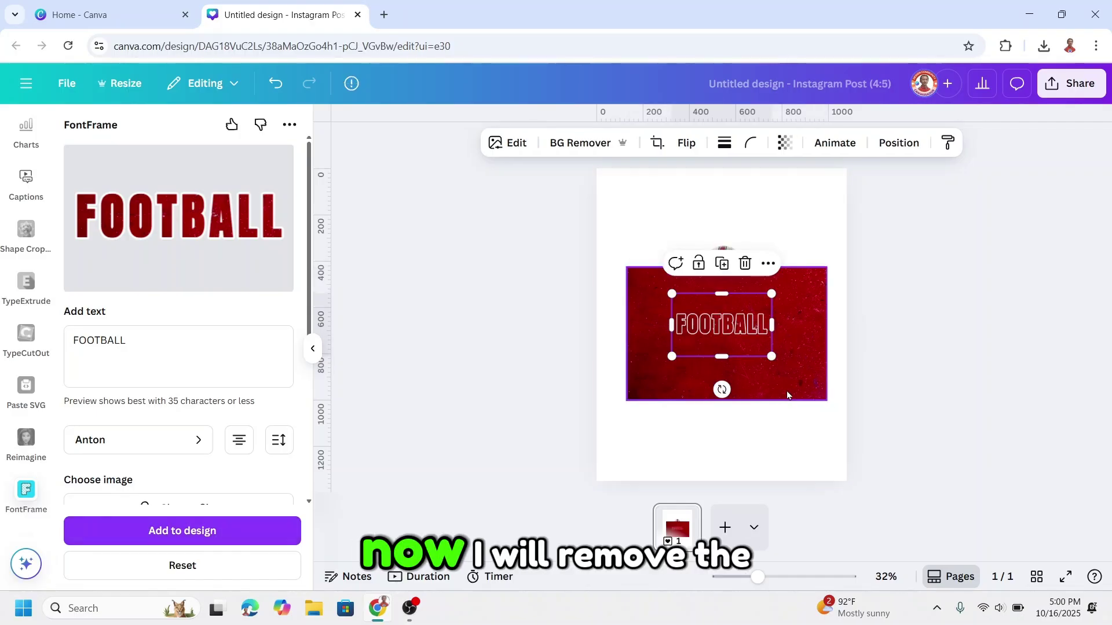
{"action": "left_click", "coordinate": [805, 359]}
{"action": "left_click_drag", "start_coordinate": [796, 379], "coordinate": [792, 422]}
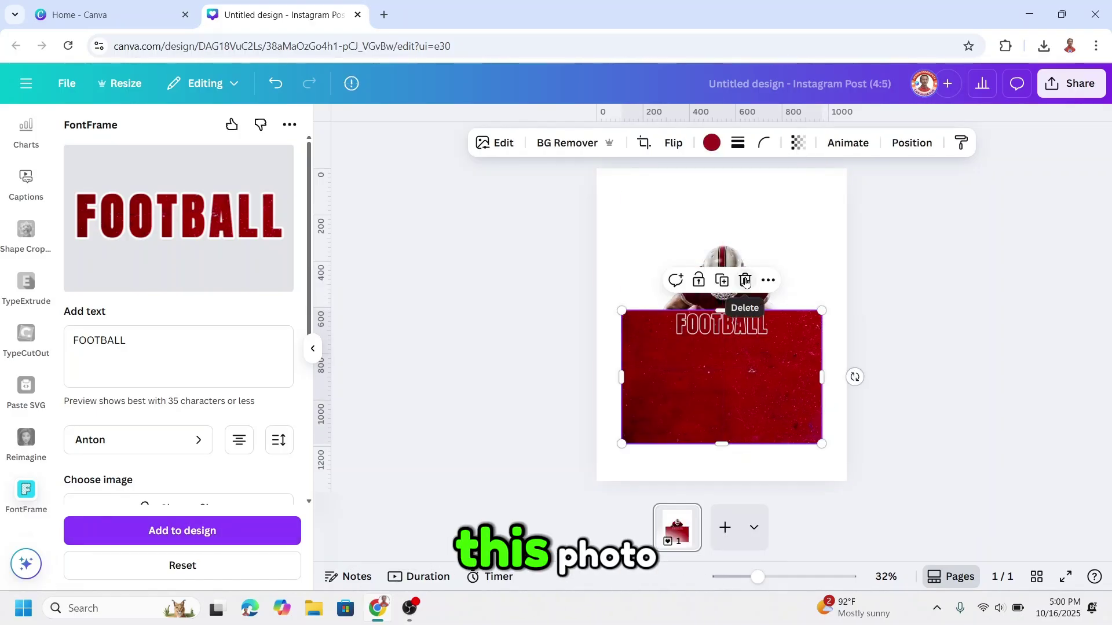
{"action": "left_click", "coordinate": [745, 280]}
Step: Rotate the FOOTBALL frame to about -78° so it stands vertically
{"action": "left_click", "coordinate": [712, 343]}
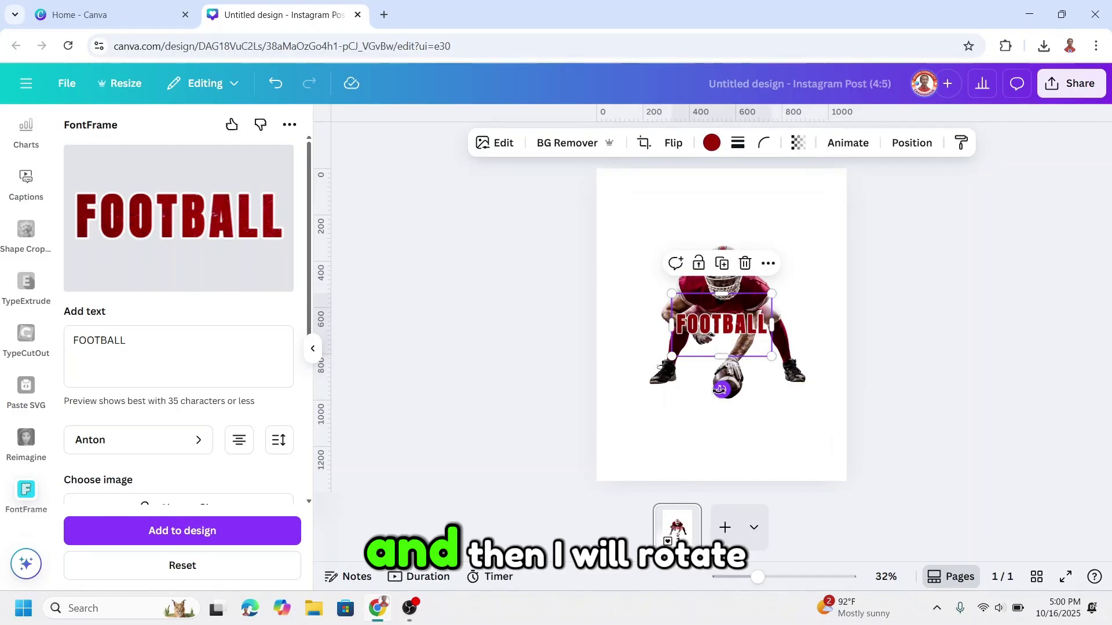
{"action": "left_click_drag", "start_coordinate": [724, 384], "coordinate": [730, 448]}
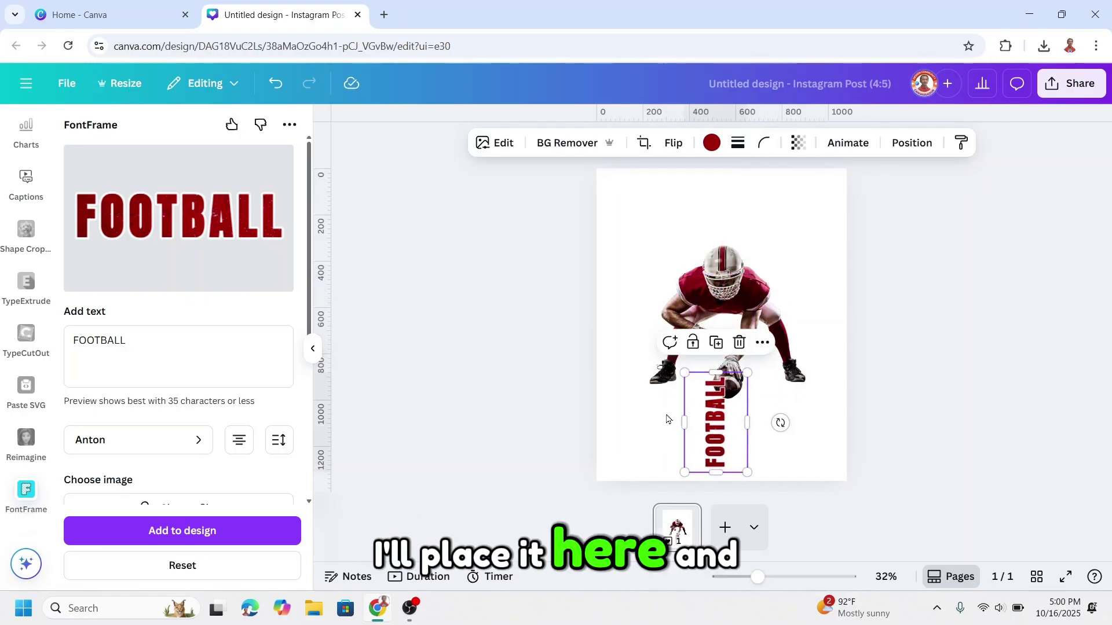
{"action": "scroll", "coordinate": [30, 392], "scroll_direction": "up", "scroll_amount": 5}
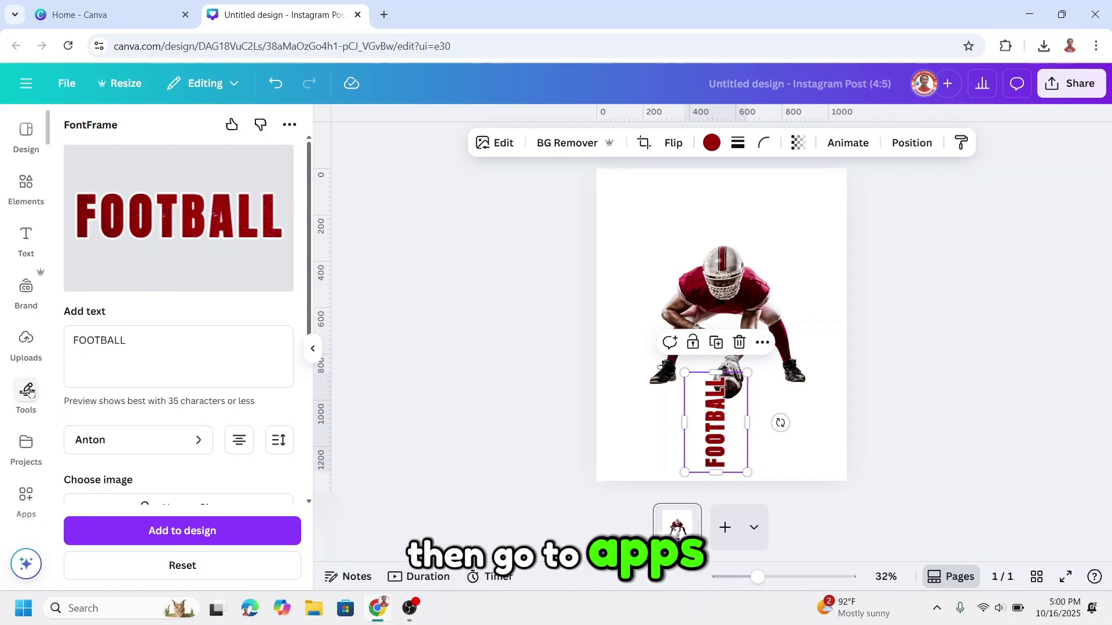
{"action": "left_click", "coordinate": [29, 497]}
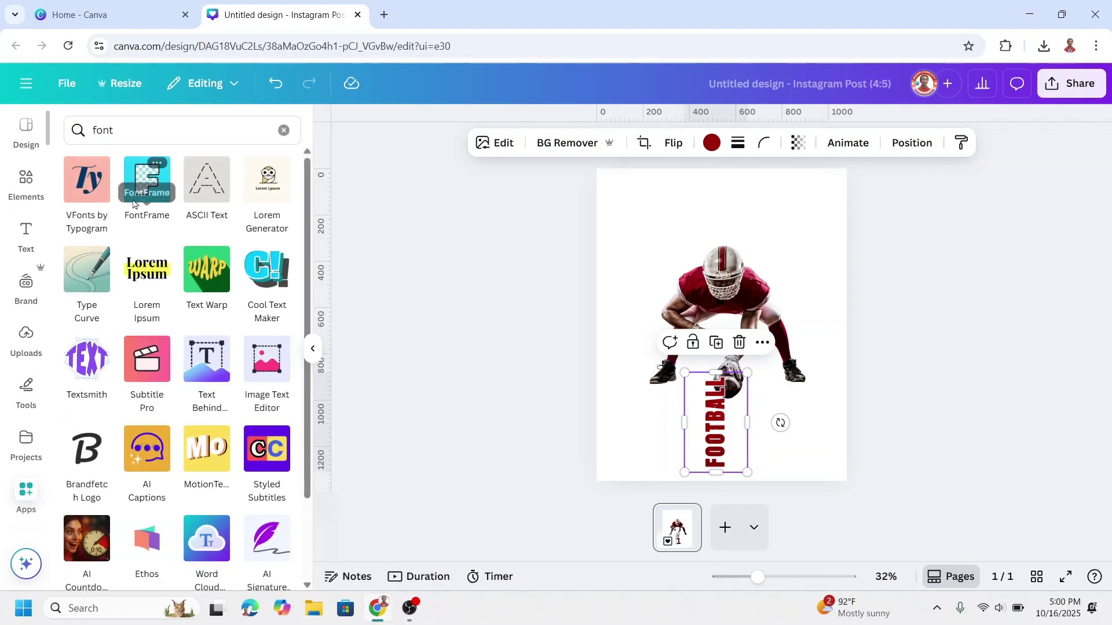
Step: Open the Reshape app via an Apps search for 'RESHAPE' and zoom to 55%
{"action": "left_click", "coordinate": [81, 130]}
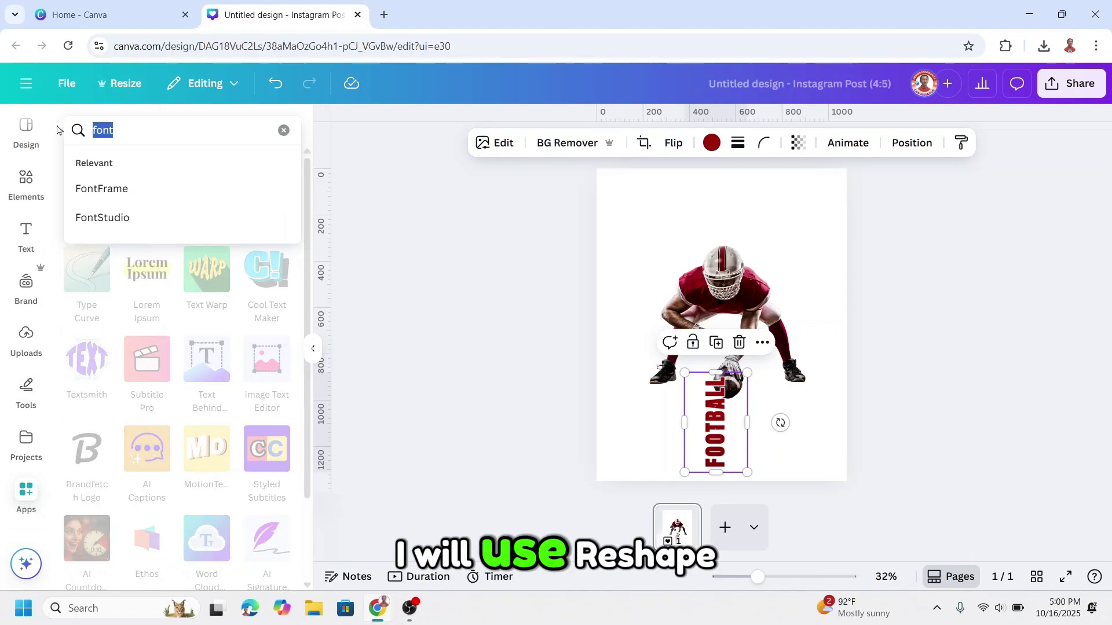
{"action": "type", "text": "RESHAPE"}
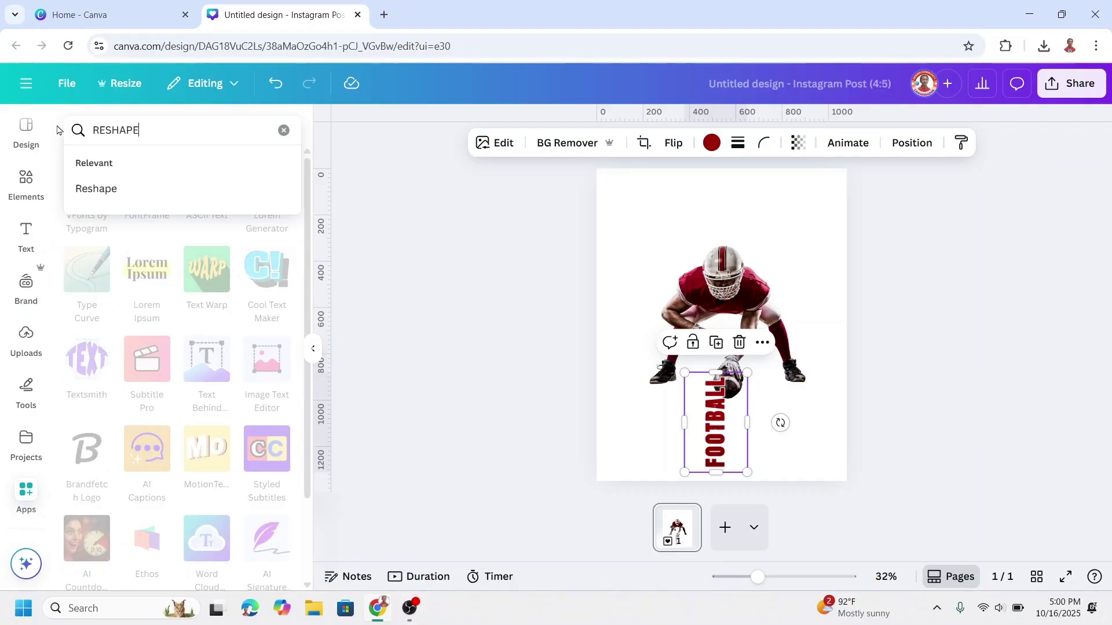
{"action": "key", "text": "Return"}
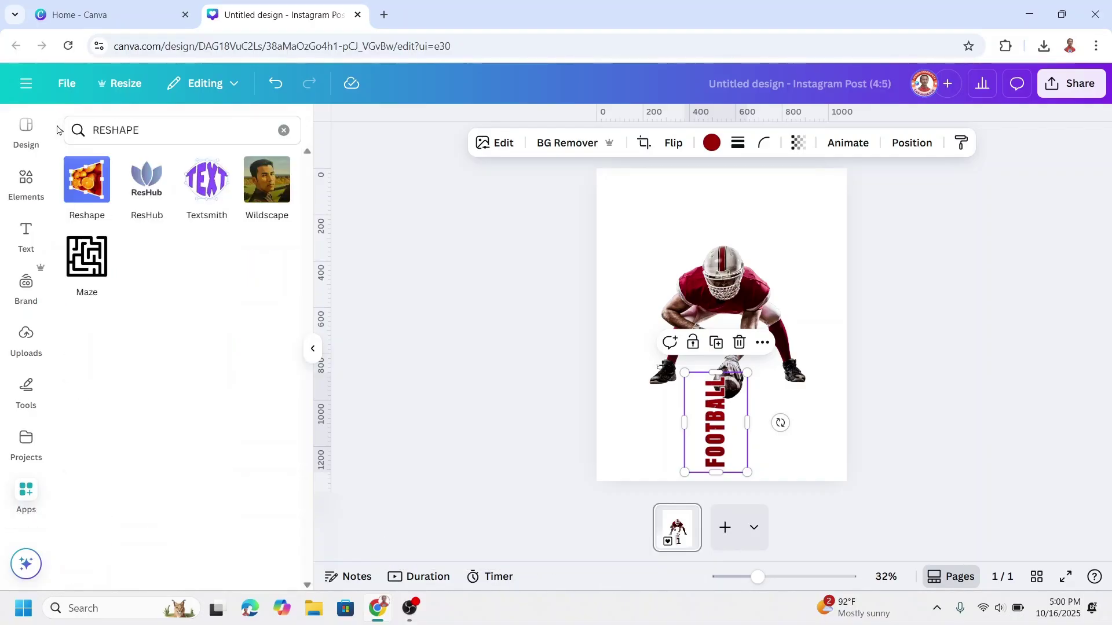
{"action": "left_click", "coordinate": [89, 182]}
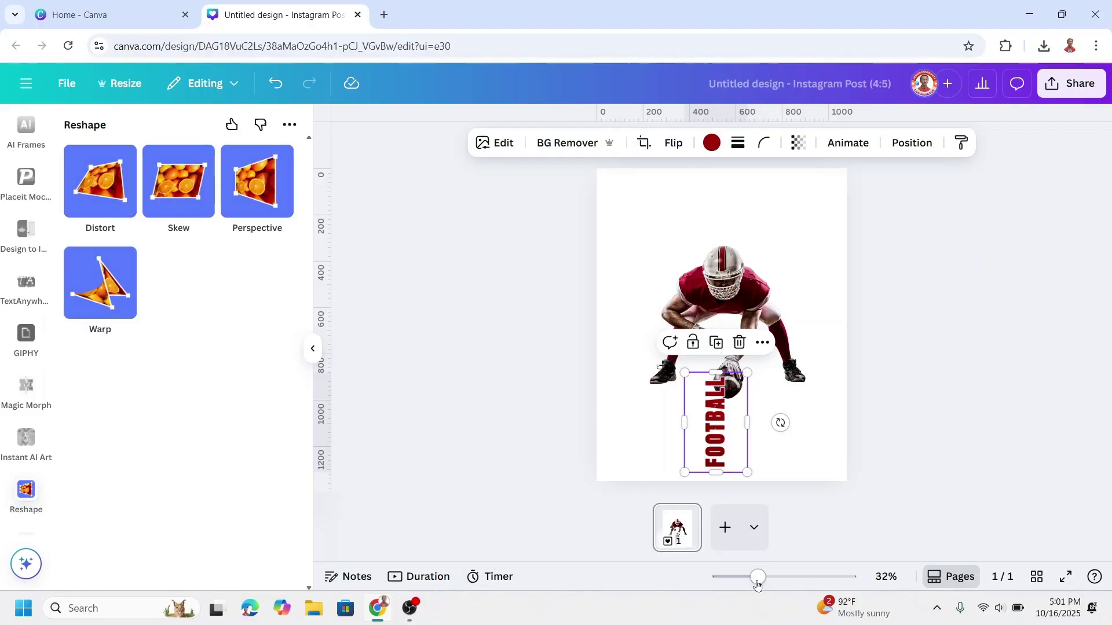
{"action": "left_click_drag", "start_coordinate": [757, 582], "coordinate": [776, 582]}
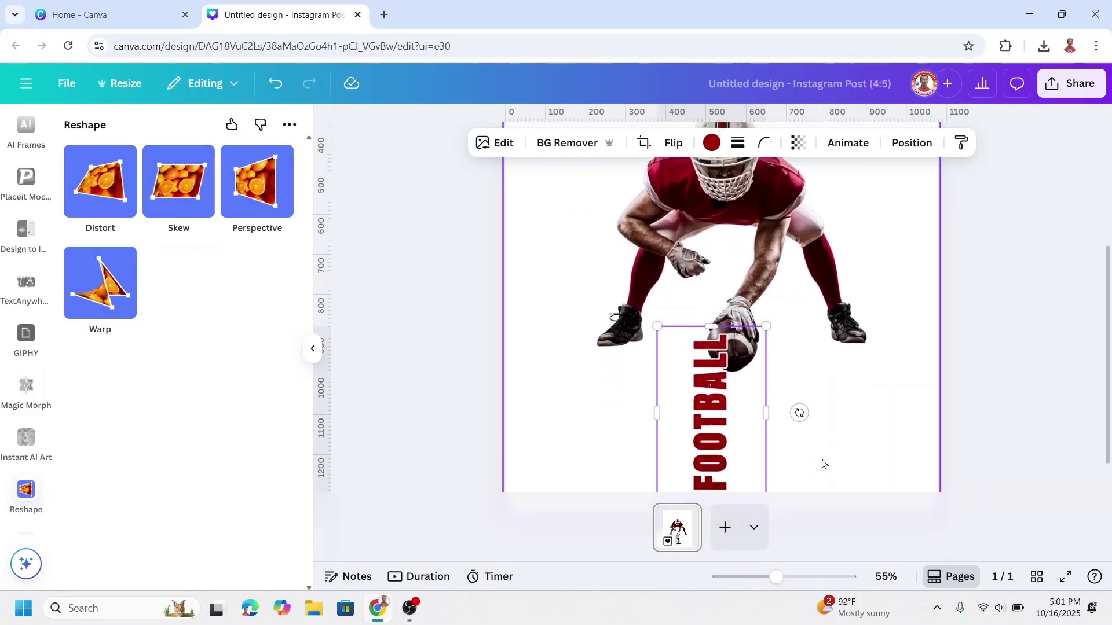
{"action": "scroll", "coordinate": [822, 463], "scroll_direction": "down", "scroll_amount": 1}
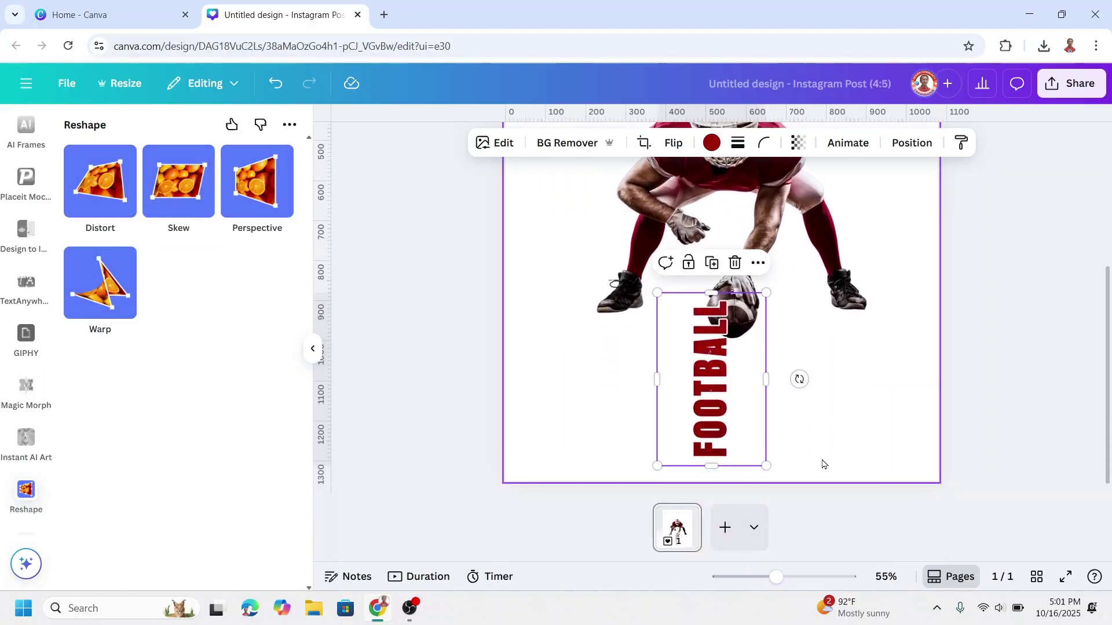
Step: Apply a Perspective reshape tapering FOOTBALL narrow at the top with a level base
{"action": "left_click", "coordinate": [262, 183]}
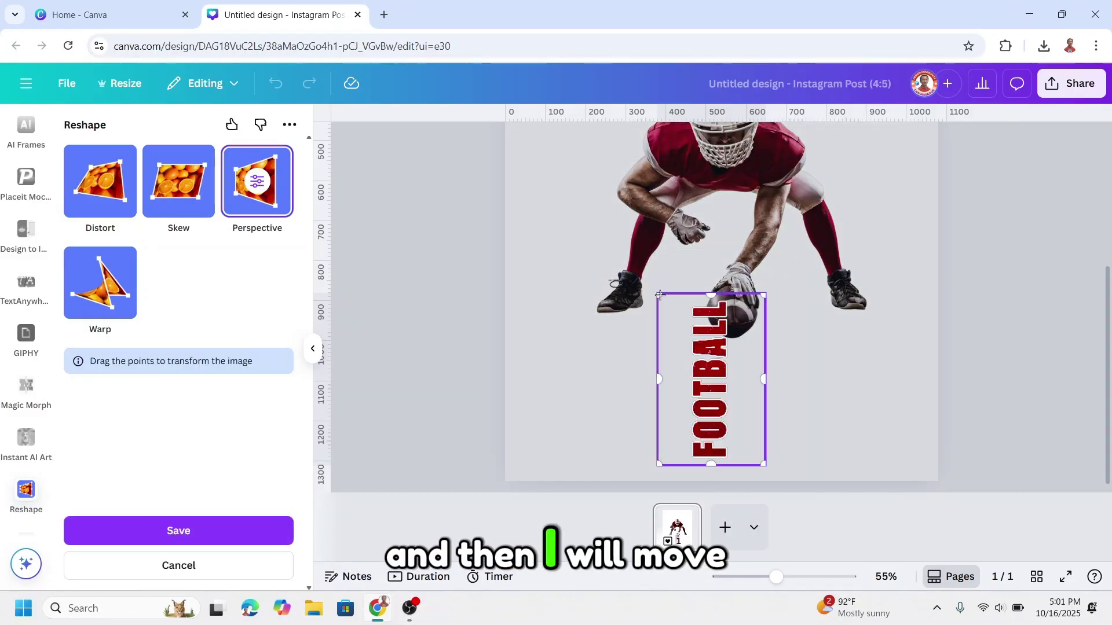
{"action": "left_click_drag", "start_coordinate": [660, 297], "coordinate": [658, 333]}
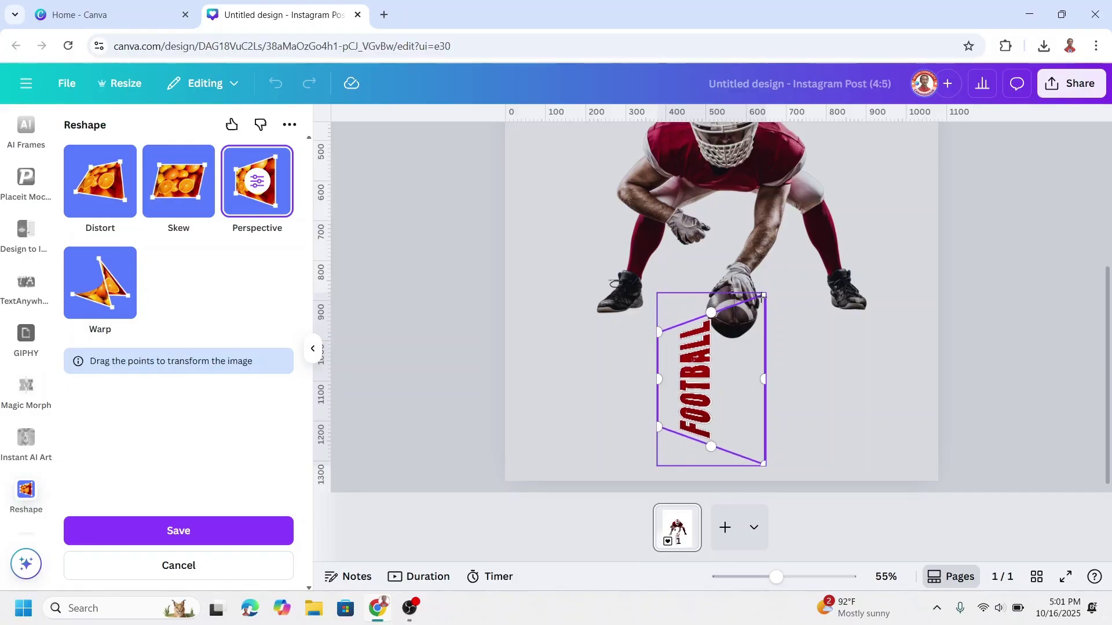
{"action": "left_click_drag", "start_coordinate": [764, 297], "coordinate": [760, 336]}
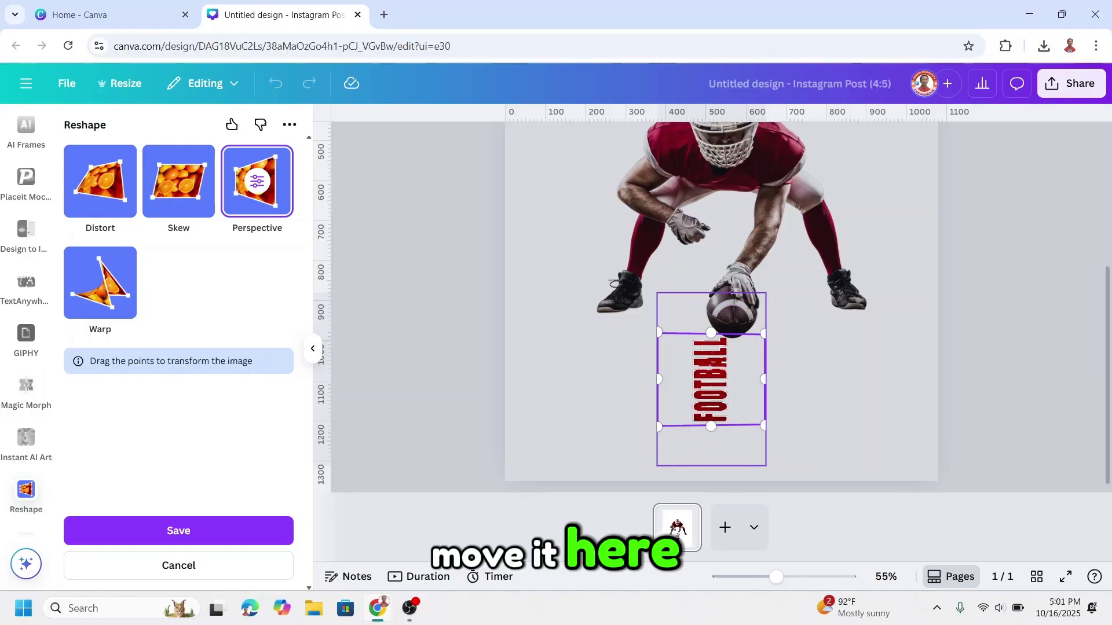
{"action": "left_click", "coordinate": [794, 579]}
{"action": "scroll", "coordinate": [869, 394], "scroll_direction": "down", "scroll_amount": 3}
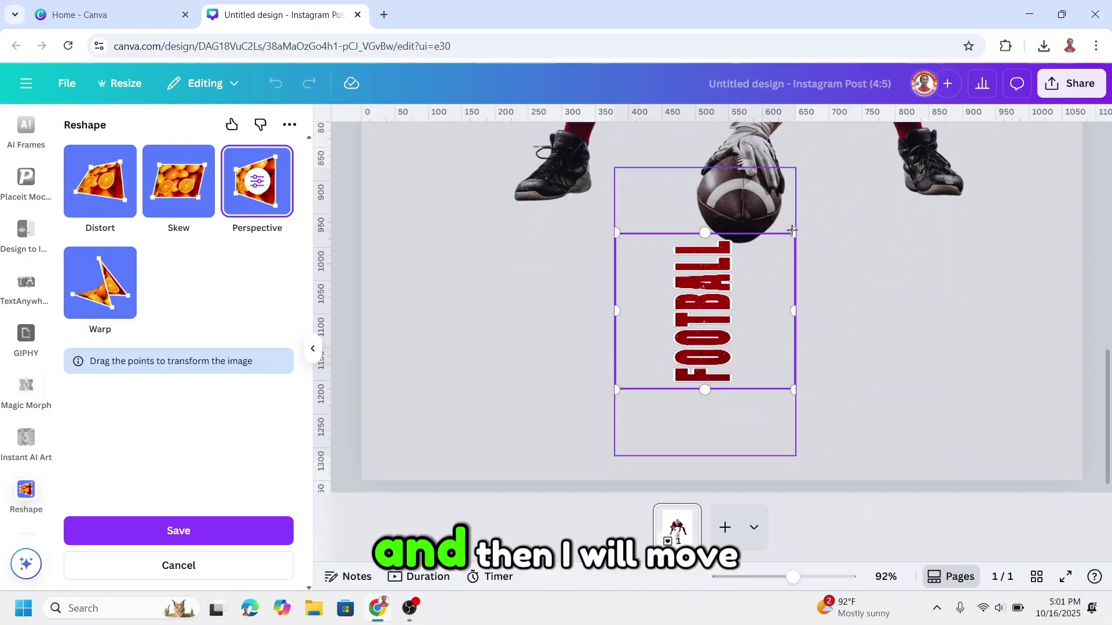
{"action": "left_click_drag", "start_coordinate": [785, 234], "coordinate": [721, 234]}
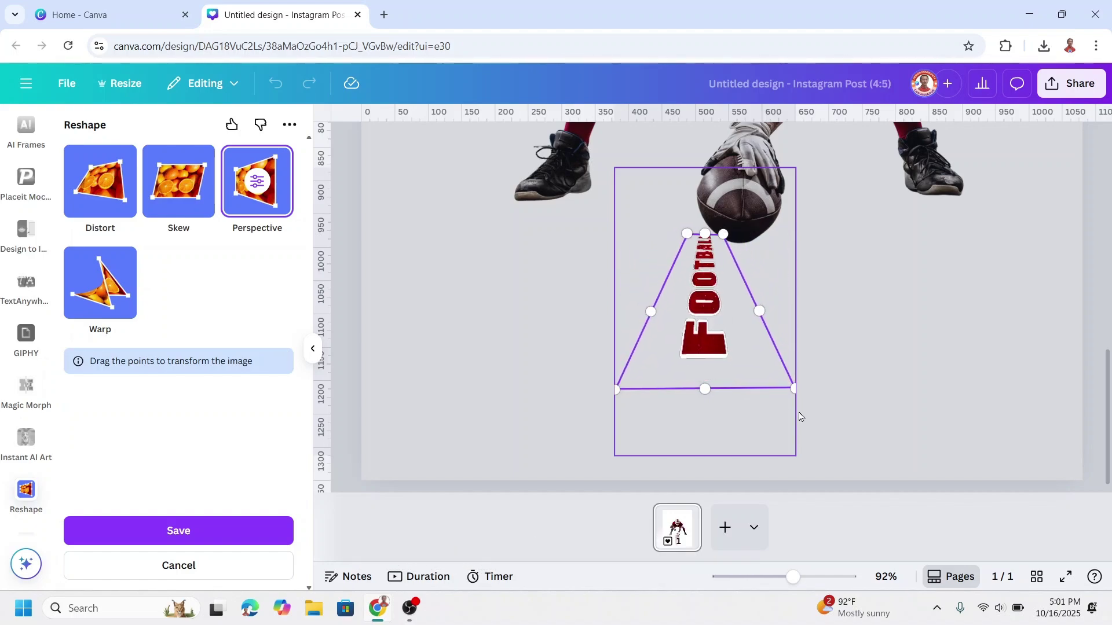
{"action": "left_click_drag", "start_coordinate": [794, 389], "coordinate": [786, 367]}
{"action": "left_click_drag", "start_coordinate": [616, 389], "coordinate": [619, 353]}
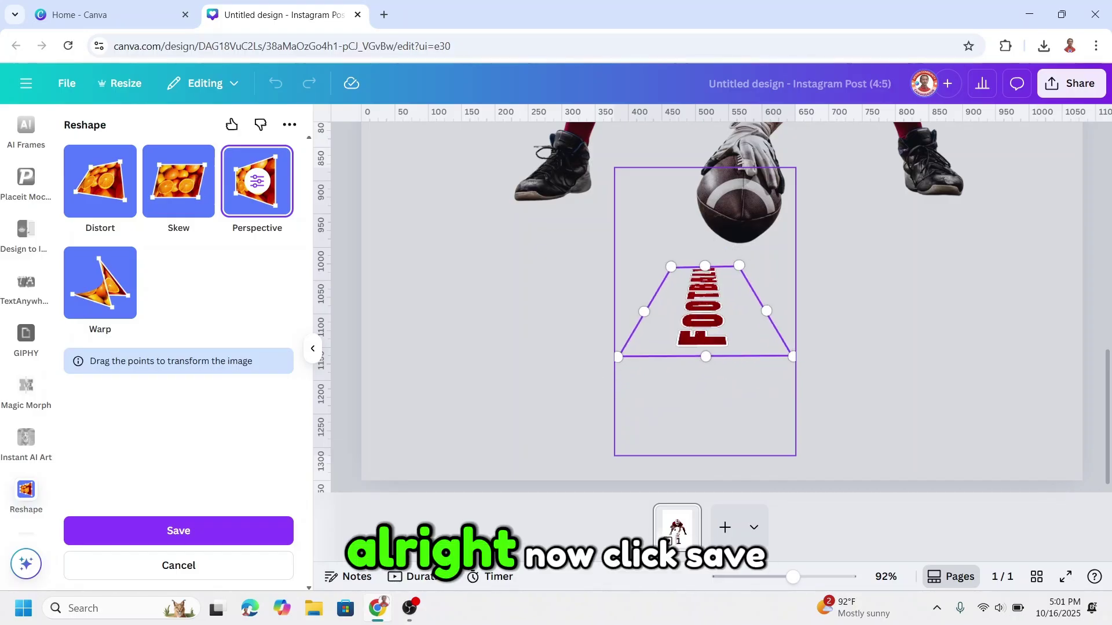
Step: Save the reshape, trim the FOOTBALL frame, and enlarge it up the page centre
{"action": "left_click", "coordinate": [234, 532]}
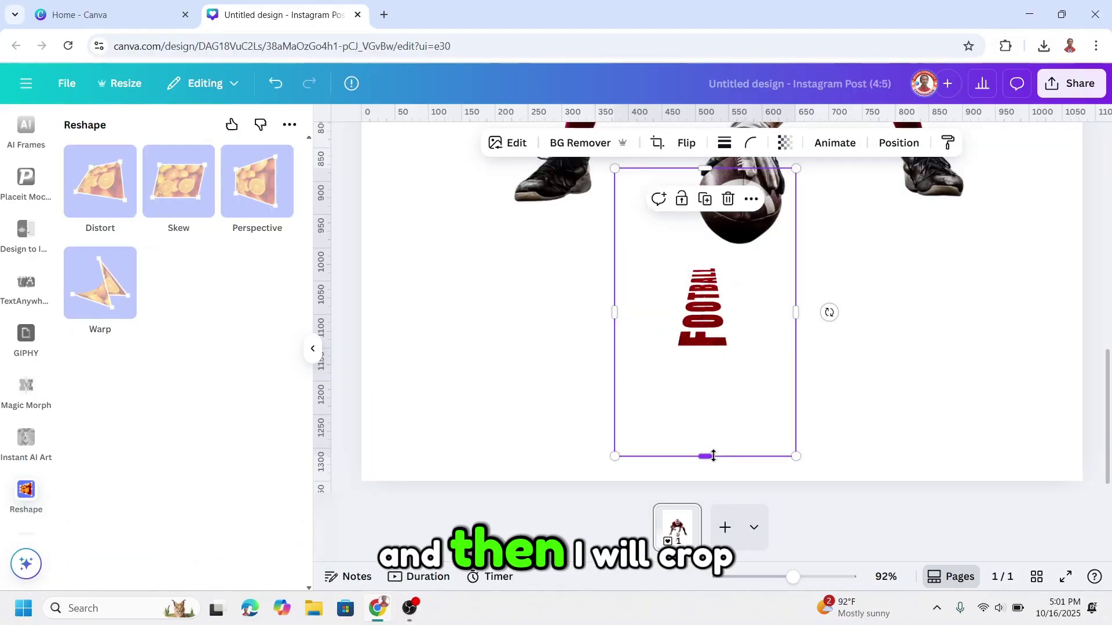
{"action": "left_click_drag", "start_coordinate": [706, 457], "coordinate": [702, 353]}
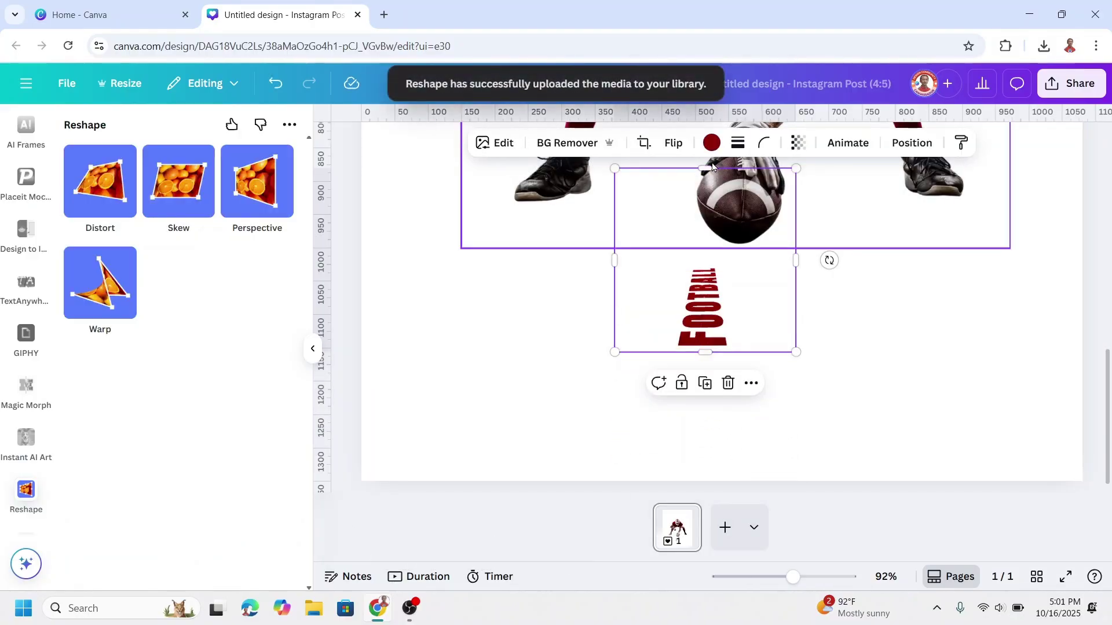
{"action": "left_click_drag", "start_coordinate": [706, 169], "coordinate": [710, 263]}
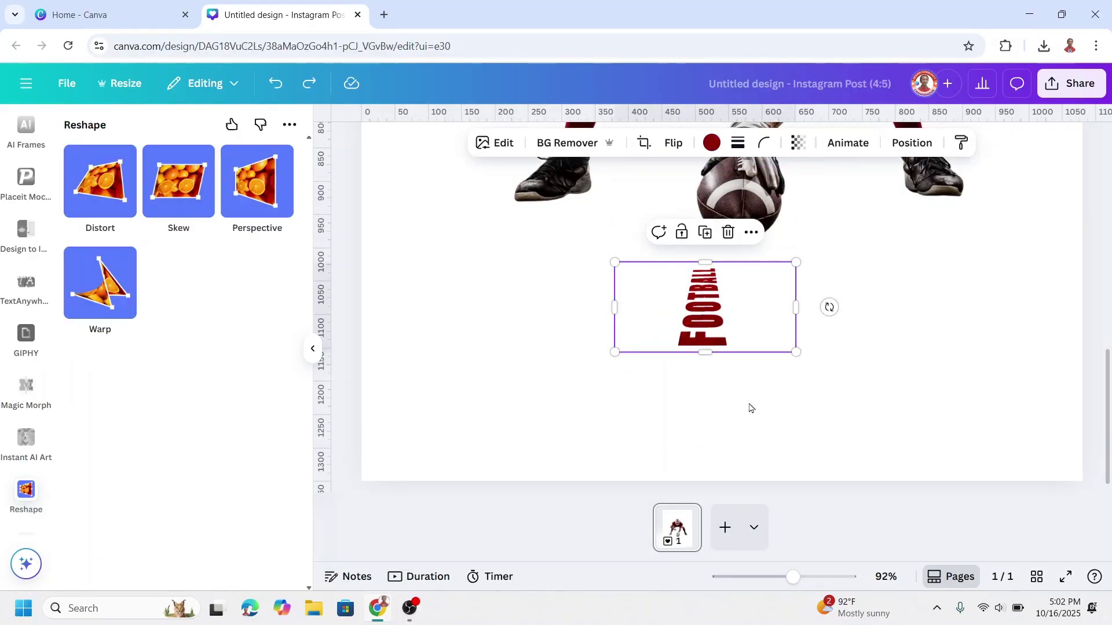
{"action": "left_click", "coordinate": [770, 577]}
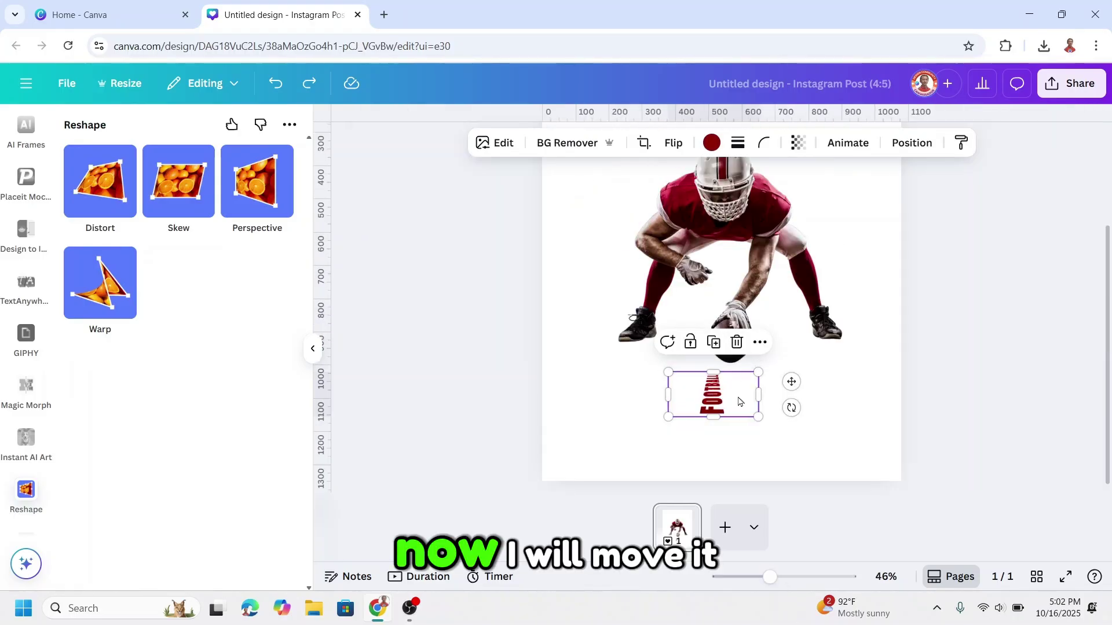
{"action": "left_click_drag", "start_coordinate": [735, 399], "coordinate": [1087, 222]}
{"action": "left_click_drag", "start_coordinate": [828, 373], "coordinate": [742, 380]}
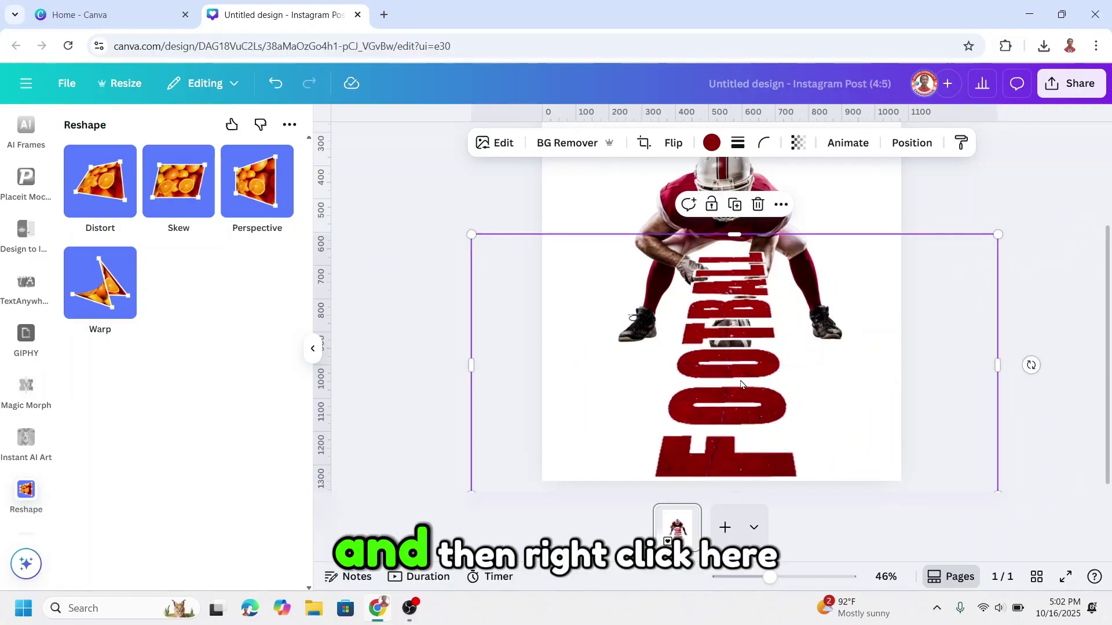
Step: Send the FOOTBALL text to the back behind the player
{"action": "right_click", "coordinate": [719, 336]}
{"action": "mouse_move", "coordinate": [753, 299]}
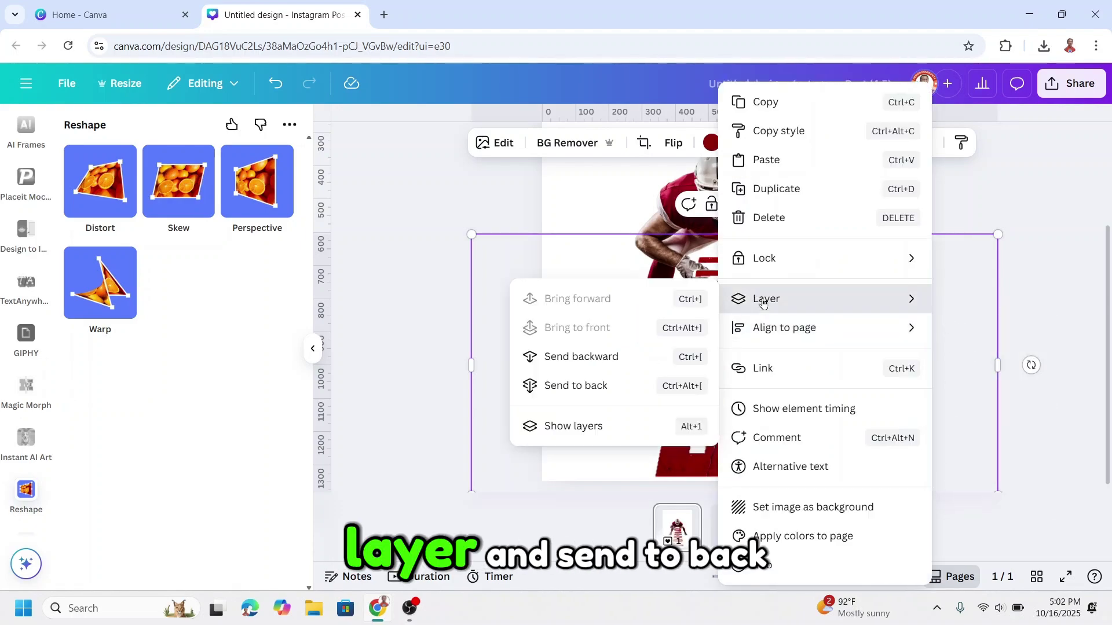
{"action": "left_click", "coordinate": [590, 387]}
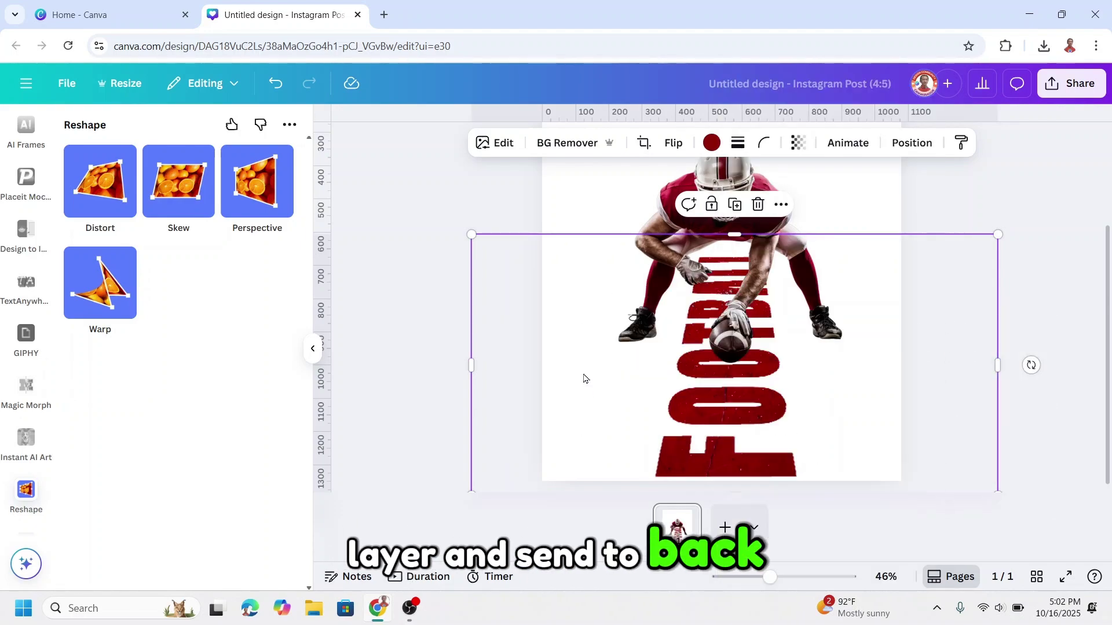
Step: Make a red-textured '15' in FontFrame by replacing FOOTBALL, and add it to the design
{"action": "left_click", "coordinate": [69, 125]}
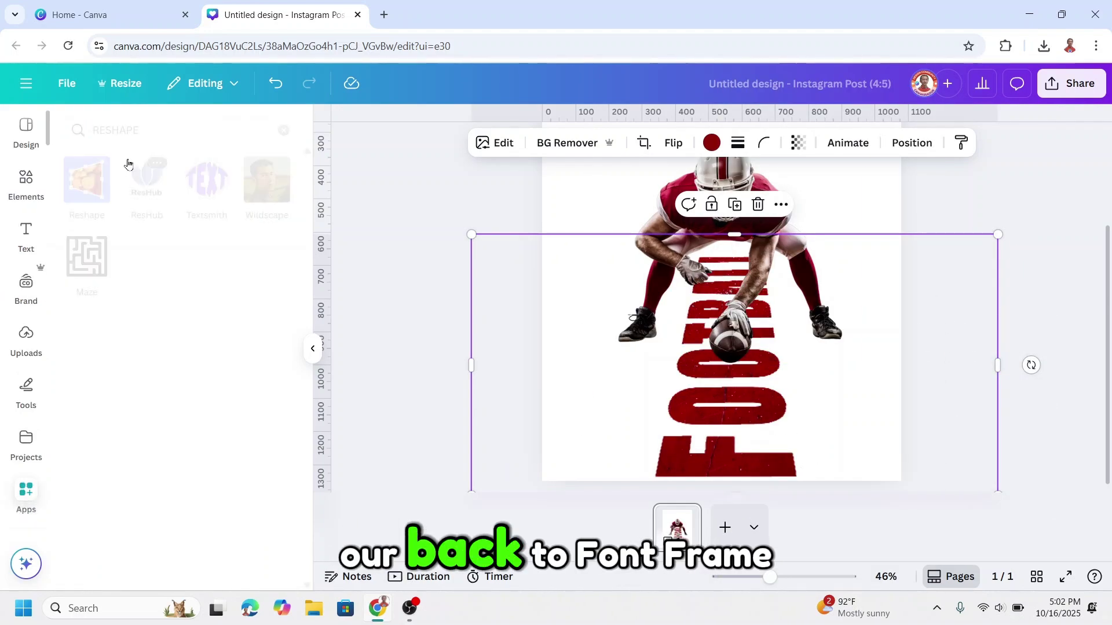
{"action": "type", "text": "FONT"}
{"action": "key", "text": "Return"}
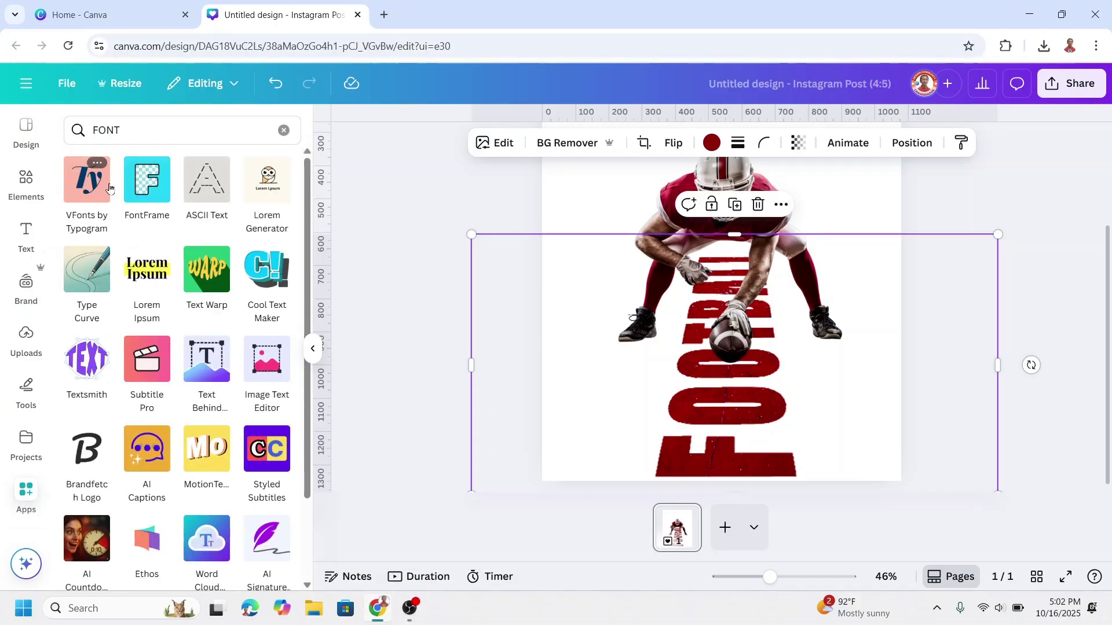
{"action": "left_click", "coordinate": [134, 192]}
{"action": "double_click", "coordinate": [99, 340]}
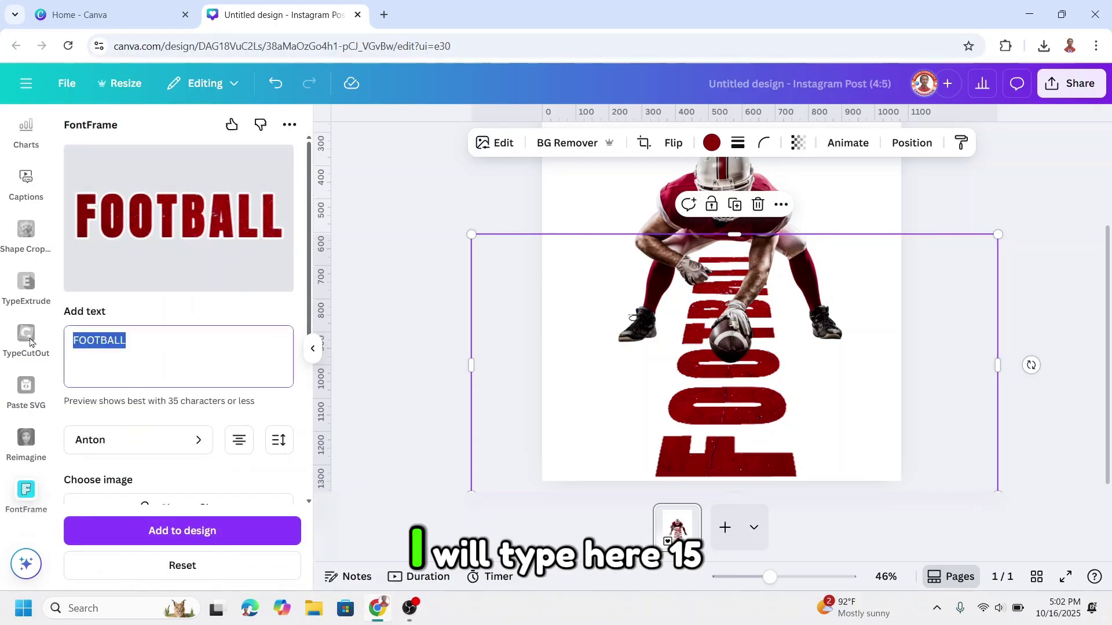
{"action": "type", "text": "15"}
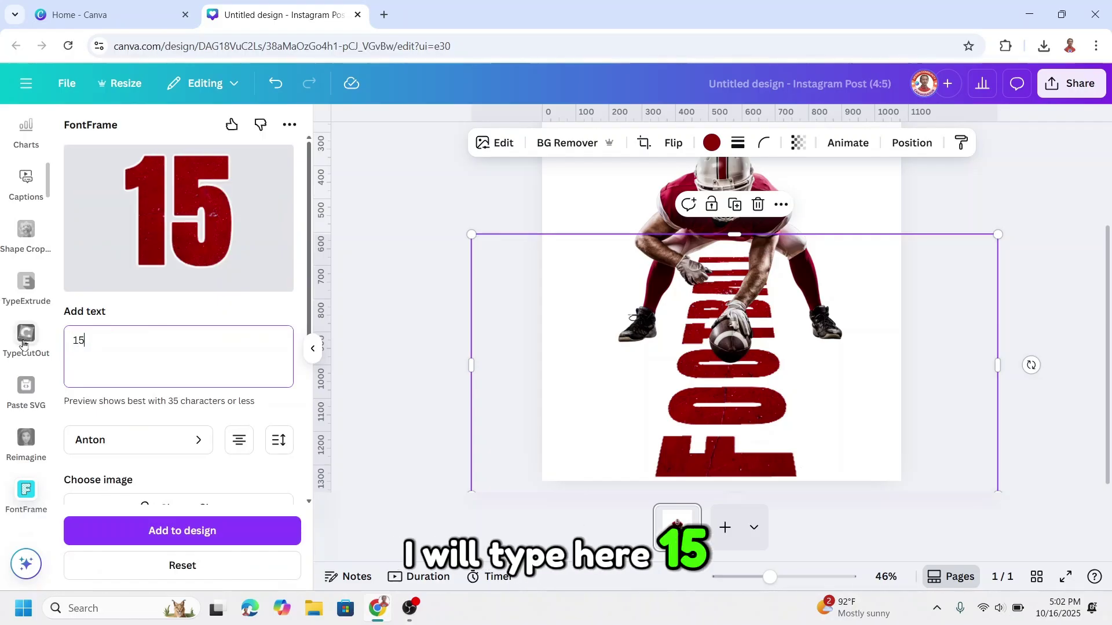
{"action": "left_click", "coordinate": [222, 537]}
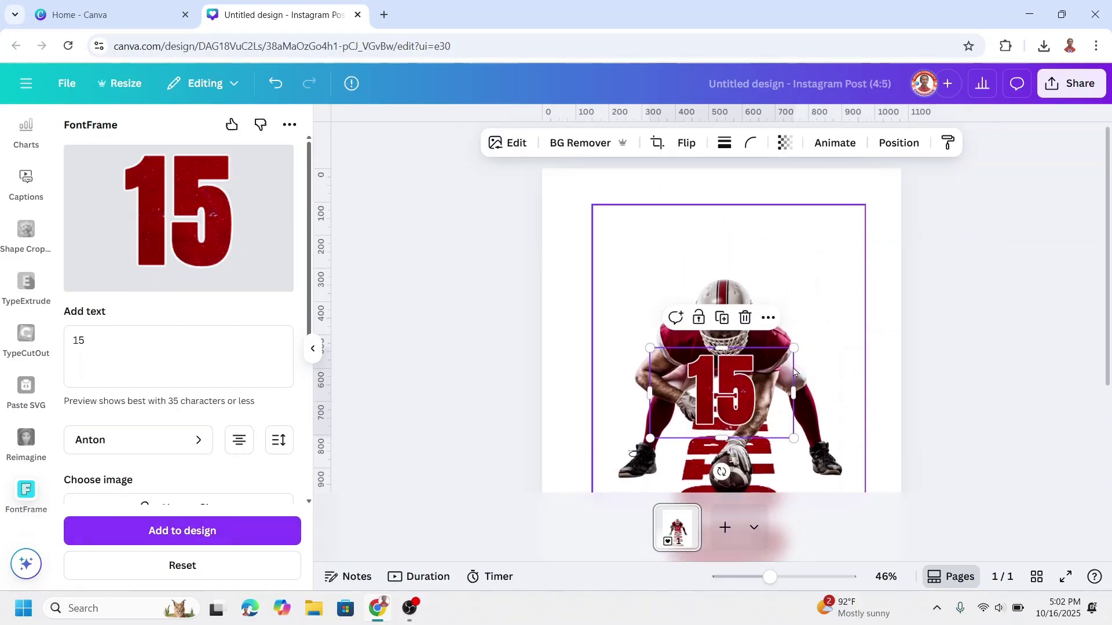
Step: Enlarge the 15, centre it near the top, and send it behind the player
{"action": "left_click_drag", "start_coordinate": [776, 377], "coordinate": [920, 169]}
{"action": "left_click_drag", "start_coordinate": [760, 267], "coordinate": [720, 284]}
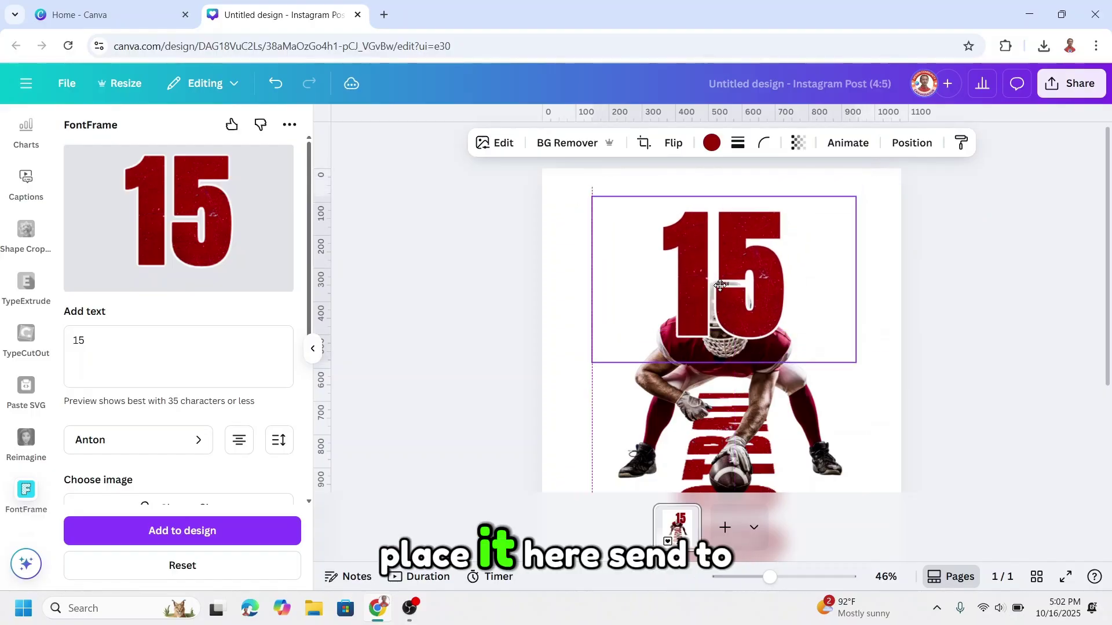
{"action": "right_click", "coordinate": [739, 257]}
{"action": "mouse_move", "coordinate": [760, 296]}
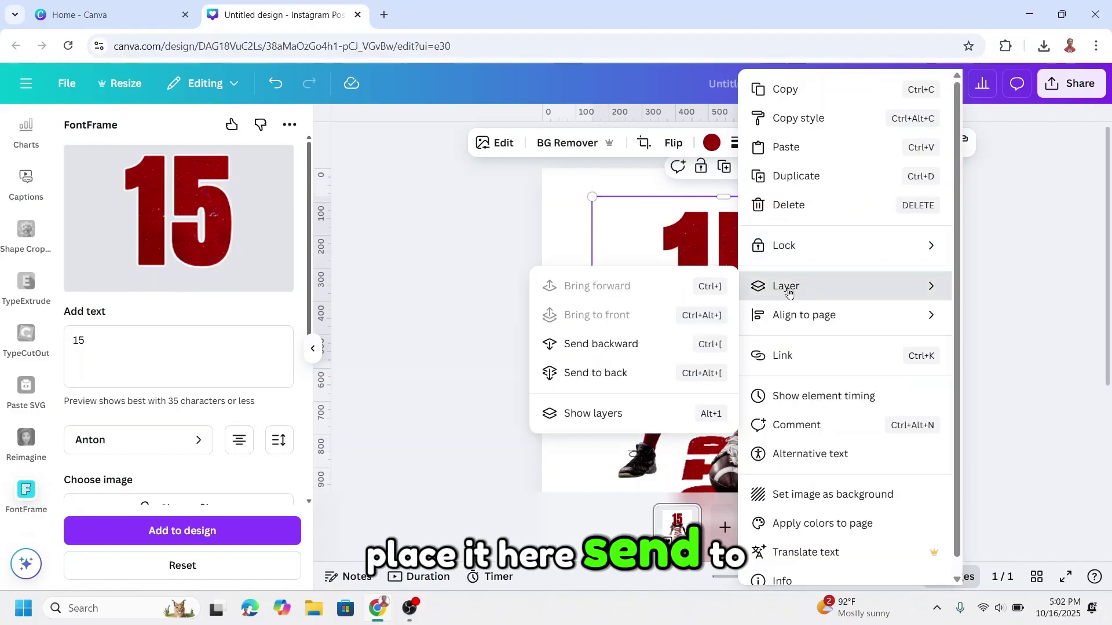
{"action": "left_click", "coordinate": [622, 371]}
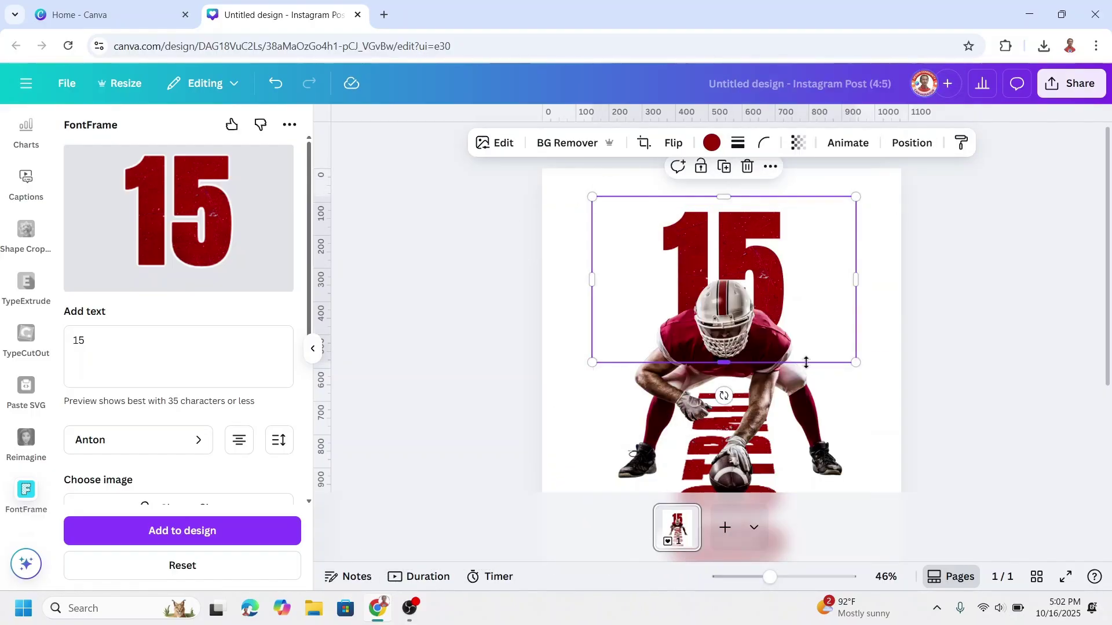
{"action": "left_click_drag", "start_coordinate": [785, 274], "coordinate": [789, 266]}
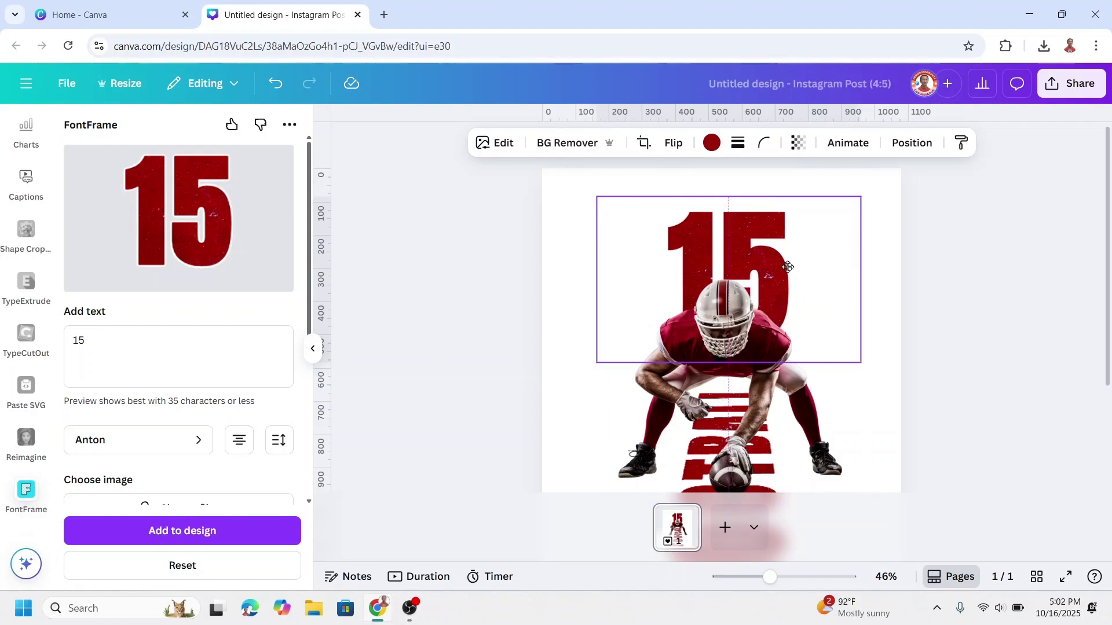
{"action": "scroll", "coordinate": [874, 324], "scroll_direction": "down", "scroll_amount": 4}
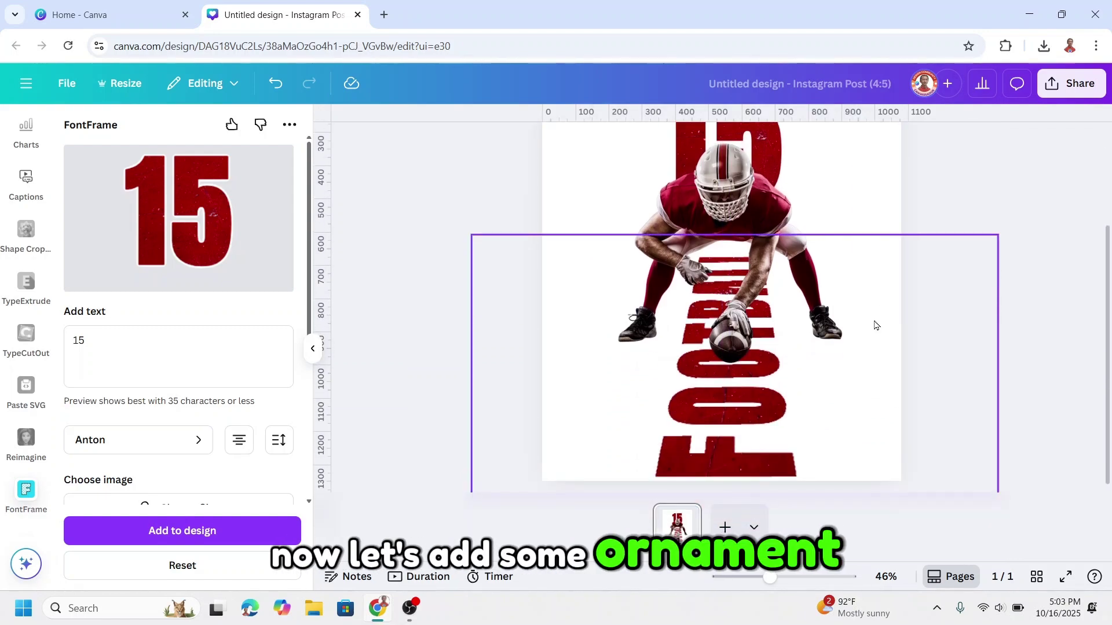
Step: Add the Black Shadow Gradient from a shadow search, shrink it, and place copies under both shoes
{"action": "scroll", "coordinate": [17, 209], "scroll_direction": "up", "scroll_amount": 5}
{"action": "left_click", "coordinate": [23, 197]}
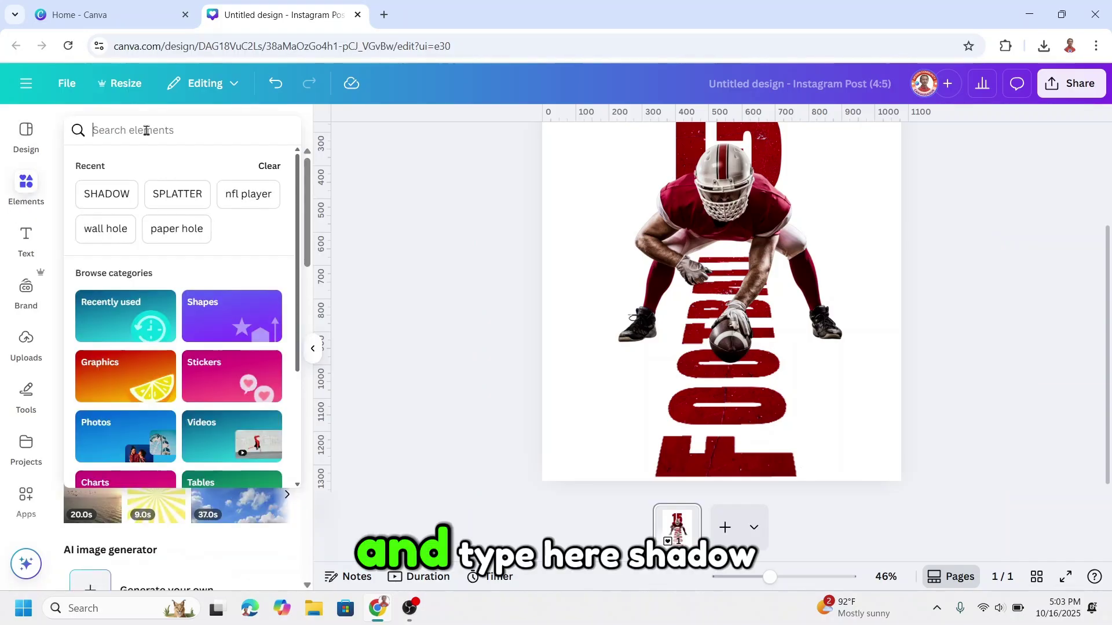
{"action": "left_click", "coordinate": [107, 194]}
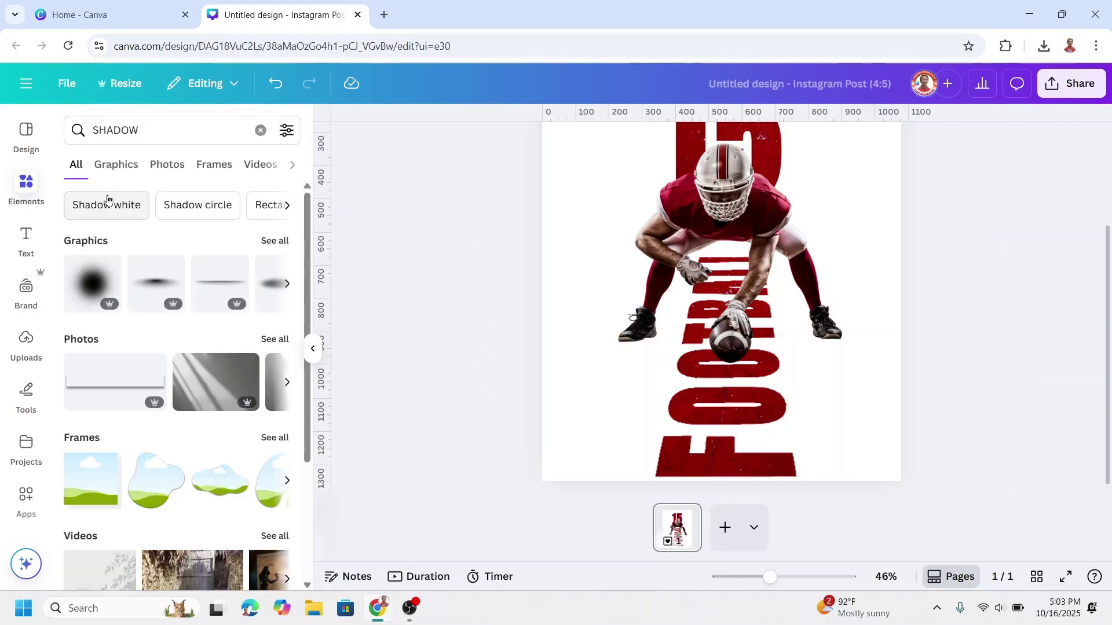
{"action": "right_click", "coordinate": [151, 289]}
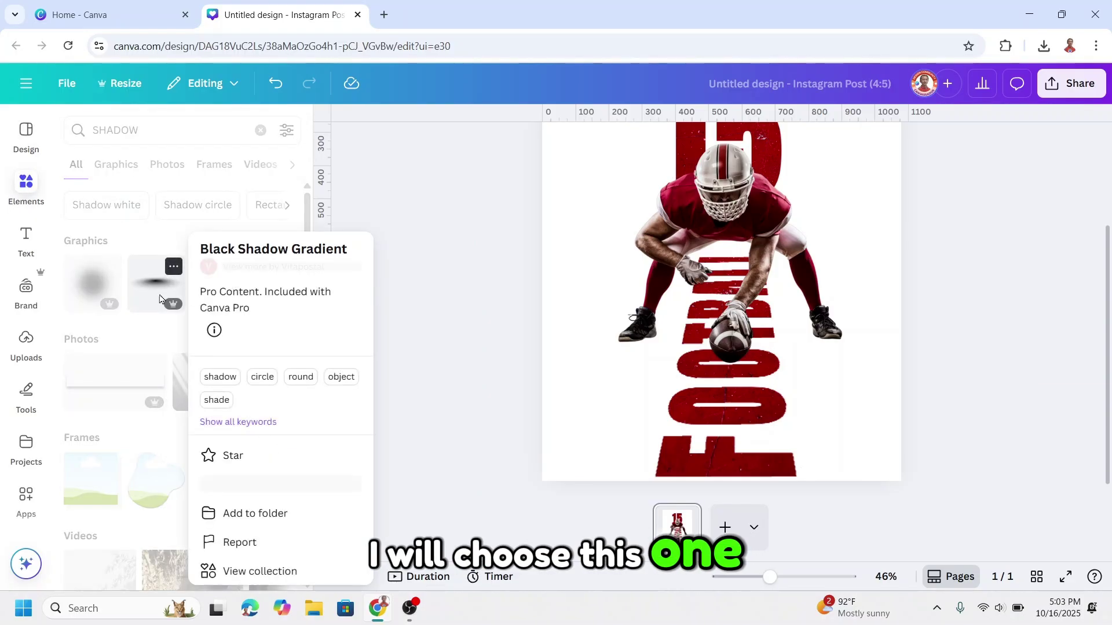
{"action": "left_click", "coordinate": [151, 289]}
{"action": "left_click", "coordinate": [151, 286]}
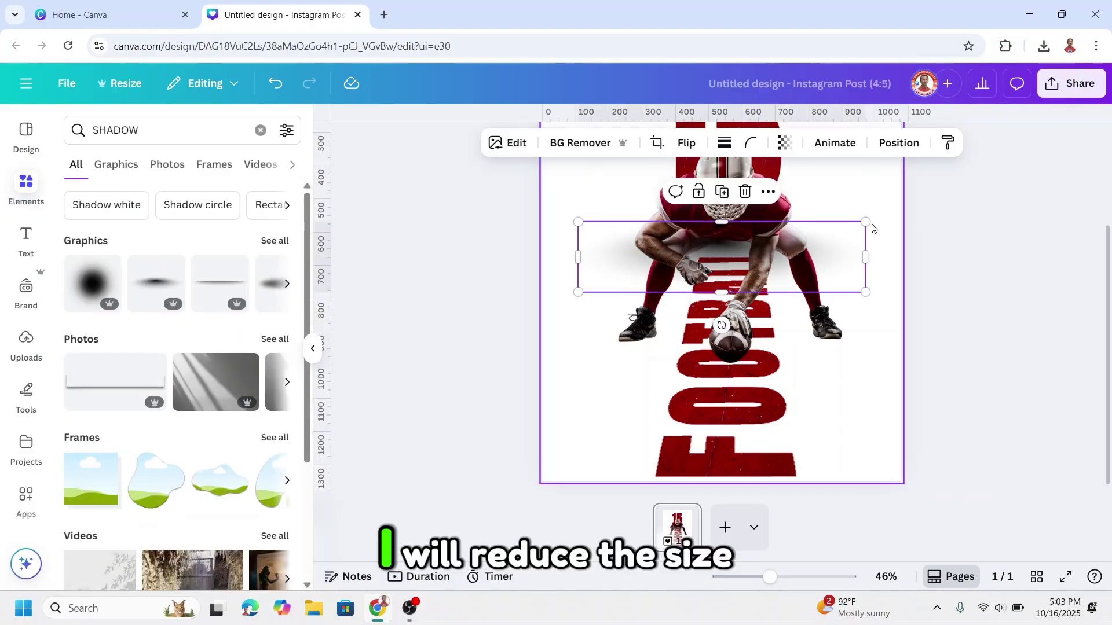
{"action": "left_click_drag", "start_coordinate": [867, 221], "coordinate": [672, 270]}
{"action": "left_click_drag", "start_coordinate": [643, 325], "coordinate": [651, 389]}
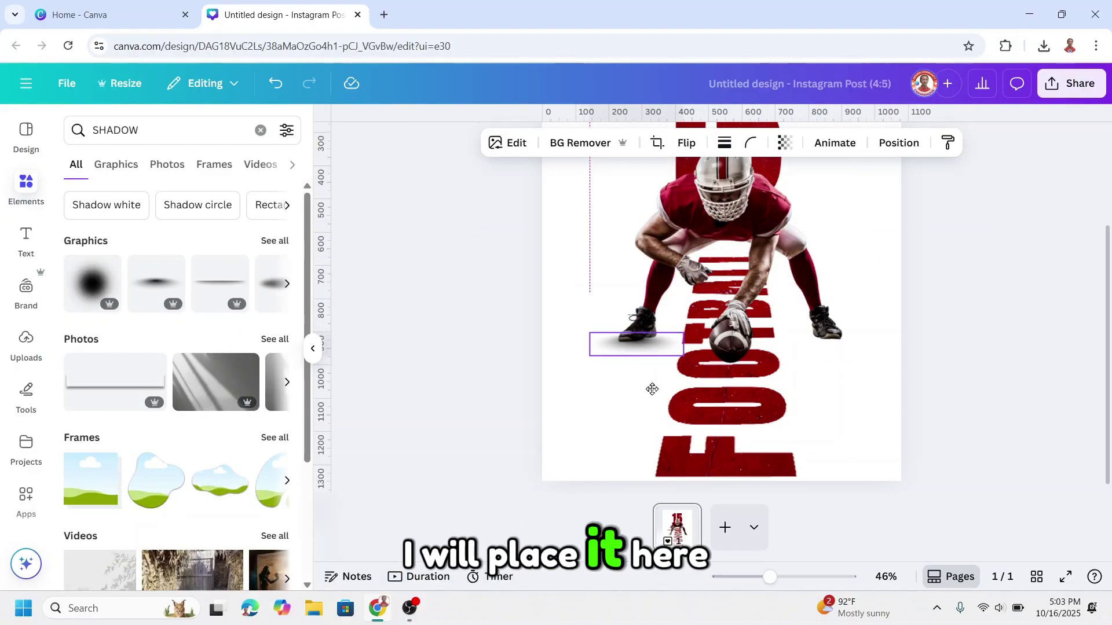
{"action": "left_click", "coordinate": [637, 302]}
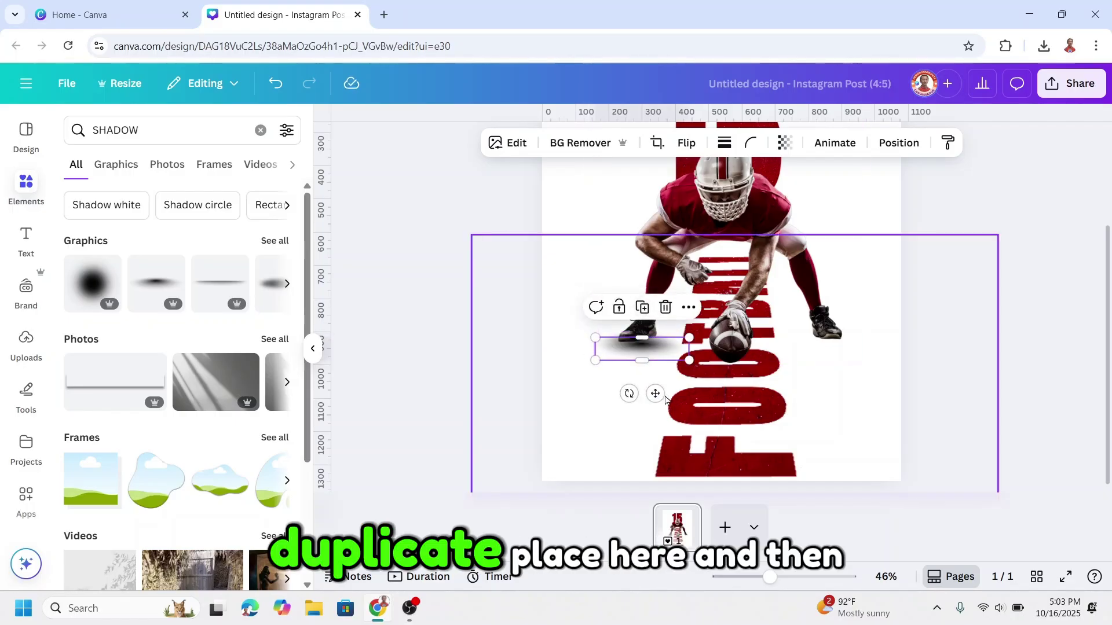
{"action": "left_click_drag", "start_coordinate": [650, 388], "coordinate": [848, 387]}
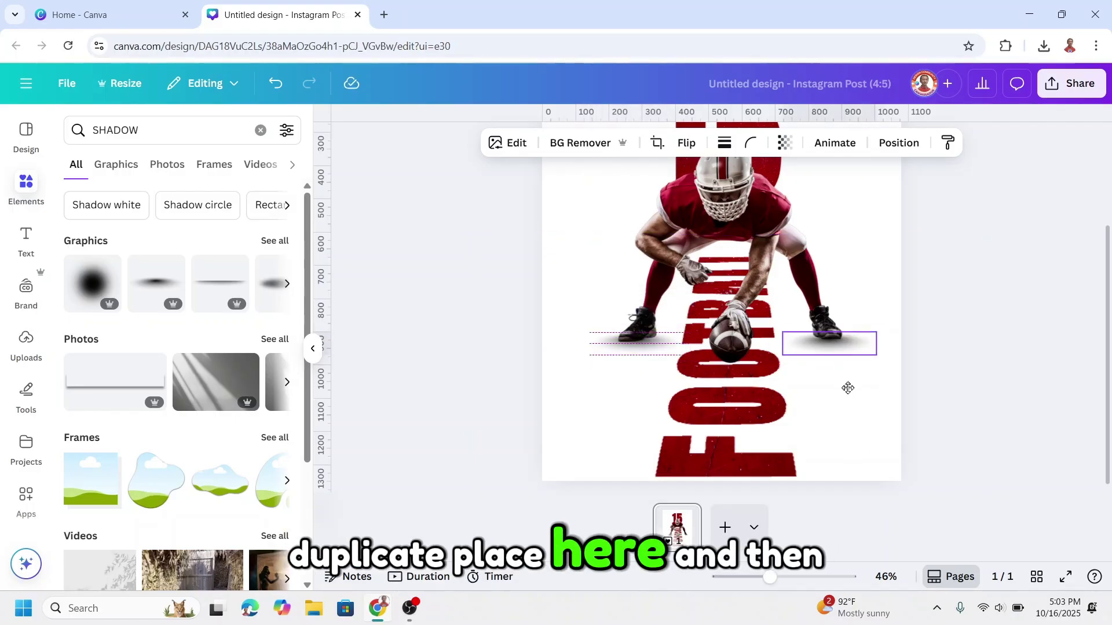
Step: Add a Blurred Shadow beneath the player's feet and move the small right-foot shadow below the football
{"action": "left_click", "coordinate": [286, 283]}
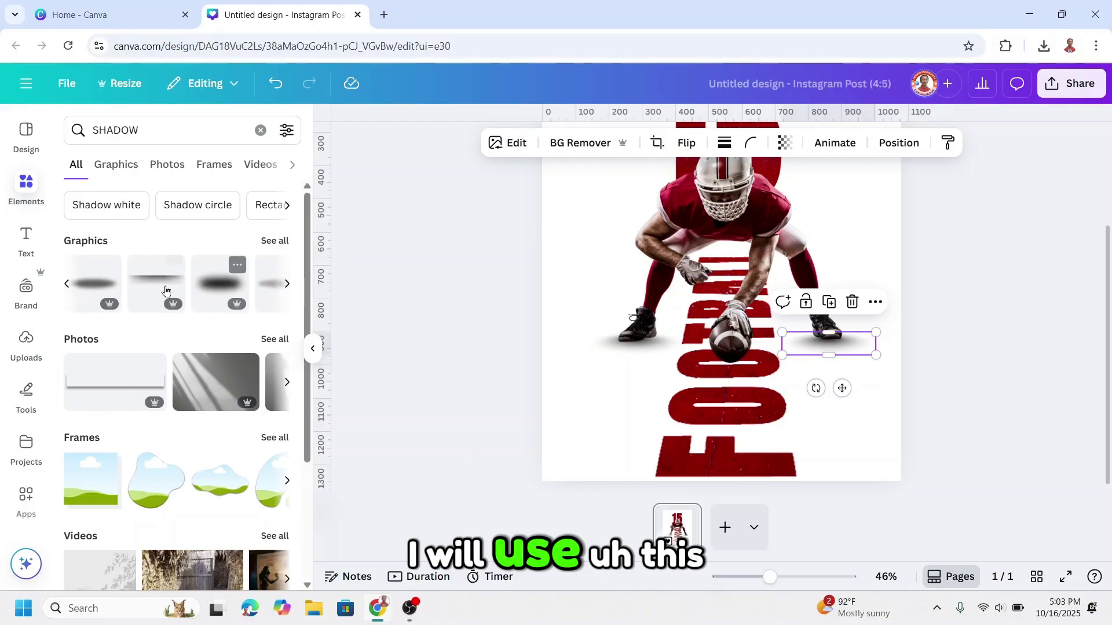
{"action": "left_click", "coordinate": [92, 289]}
{"action": "left_click_drag", "start_coordinate": [765, 269], "coordinate": [768, 340]}
{"action": "left_click_drag", "start_coordinate": [874, 288], "coordinate": [854, 293]}
{"action": "left_click_drag", "start_coordinate": [700, 322], "coordinate": [704, 319]}
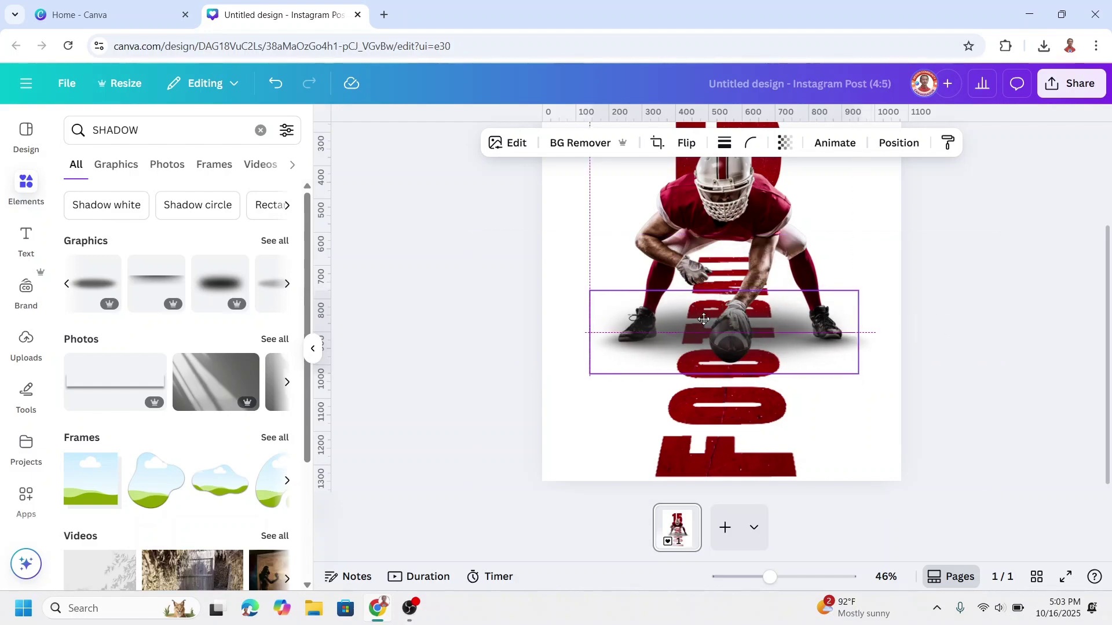
{"action": "left_click", "coordinate": [847, 351]}
{"action": "left_click_drag", "start_coordinate": [846, 393], "coordinate": [746, 412]}
Step: Drag the player to the top of the layer list, above all the shadow graphics
{"action": "left_click", "coordinate": [899, 143]}
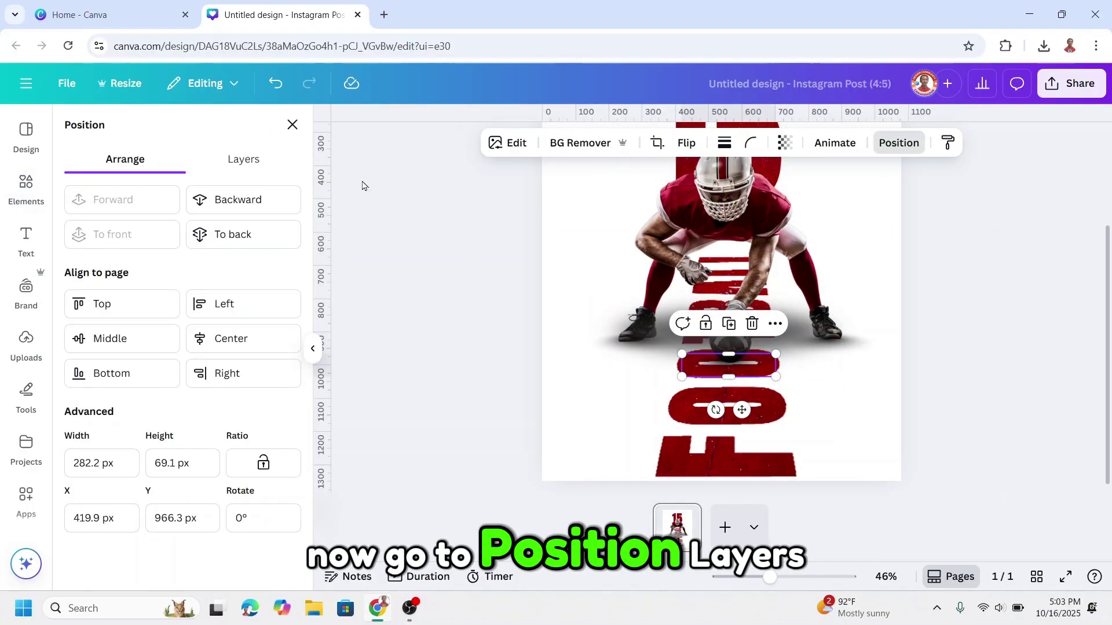
{"action": "left_click", "coordinate": [257, 173]}
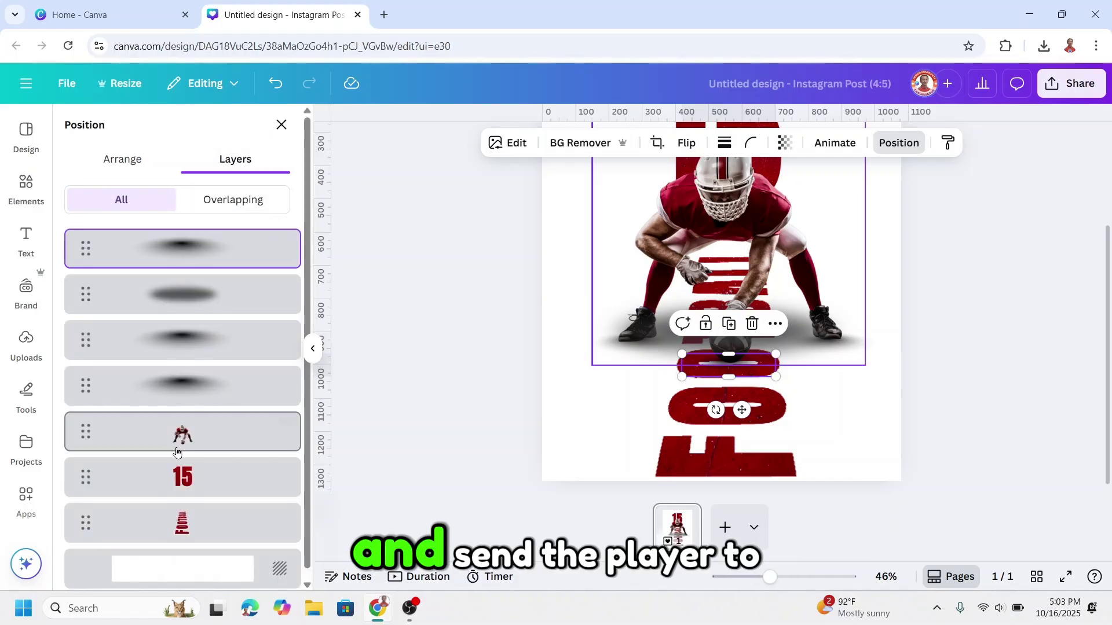
{"action": "left_click_drag", "start_coordinate": [193, 442], "coordinate": [203, 249]}
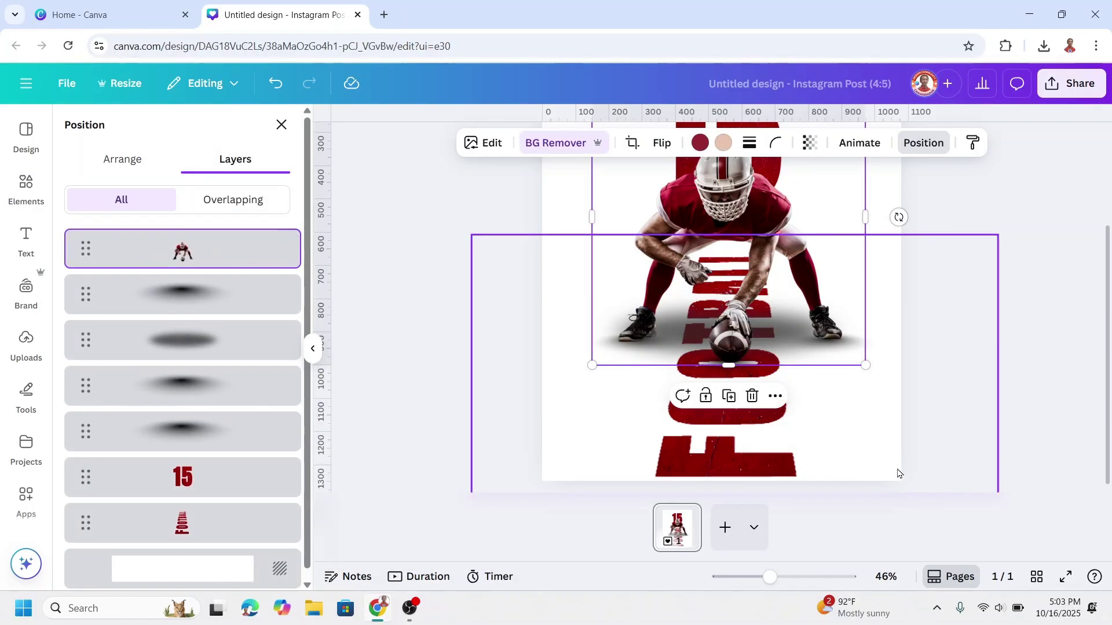
Step: Search elements for CRACK and place the Wall Crack Illustration on the FOOTBALL lettering's left side
{"action": "left_click", "coordinate": [23, 191]}
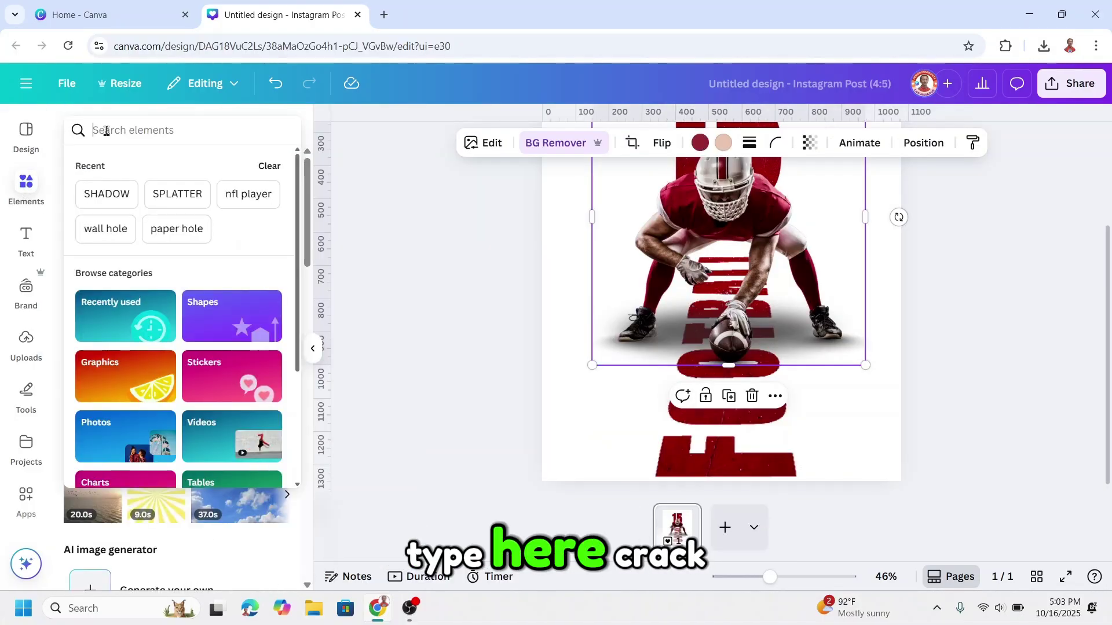
{"action": "left_click", "coordinate": [106, 130]}
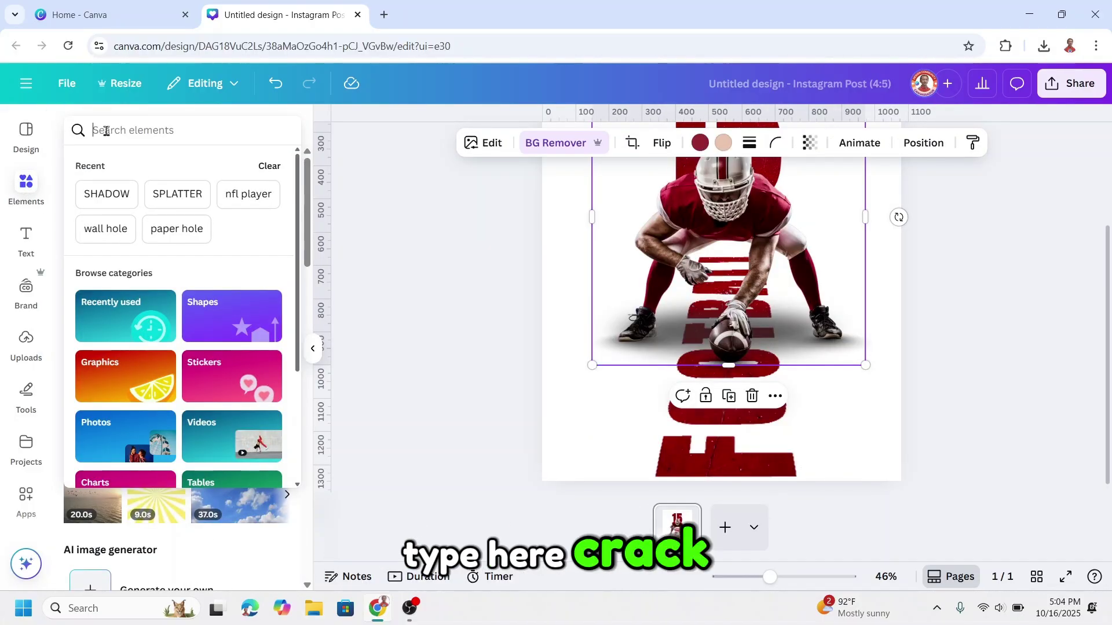
{"action": "type", "text": "CRACK"}
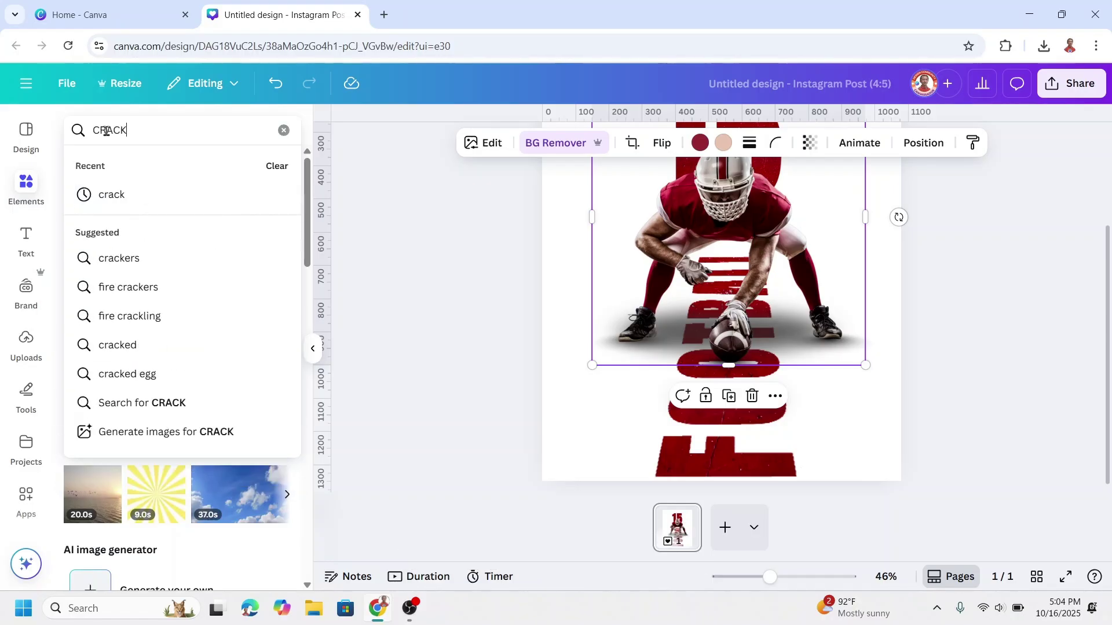
{"action": "key", "text": "Return"}
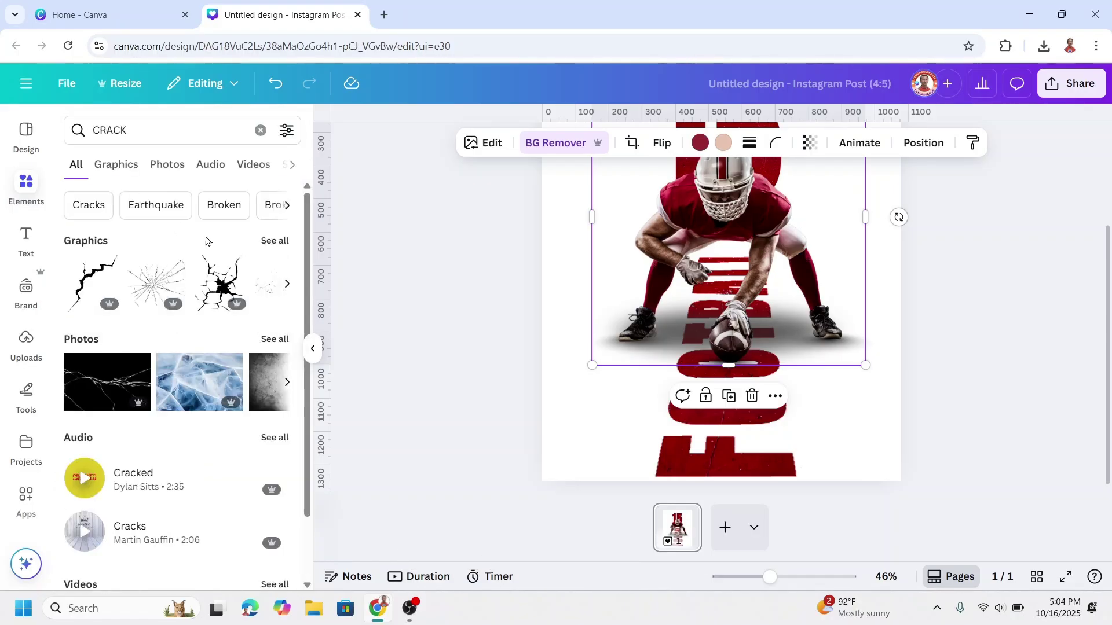
{"action": "left_click", "coordinate": [282, 243]}
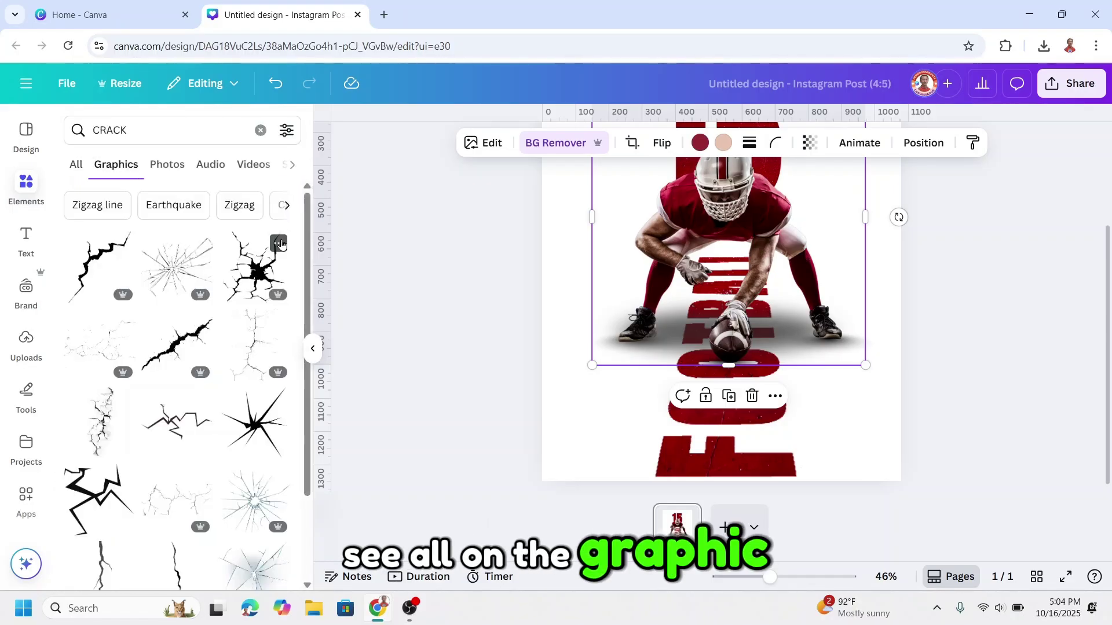
{"action": "left_click", "coordinate": [124, 398]}
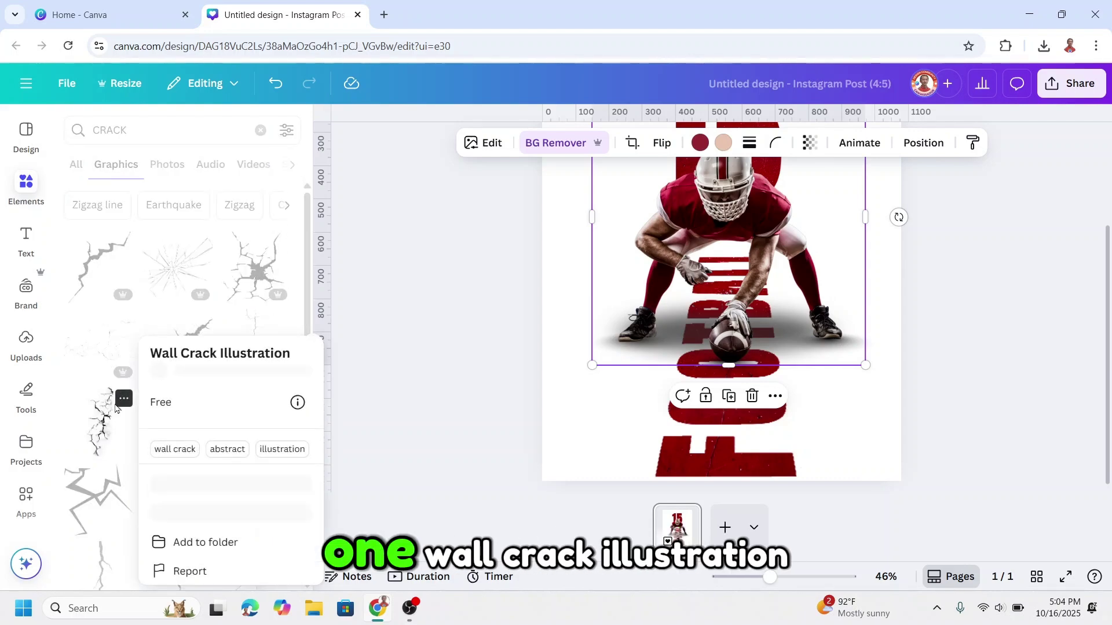
{"action": "left_click", "coordinate": [93, 429]}
{"action": "left_click_drag", "start_coordinate": [770, 394], "coordinate": [812, 478]}
{"action": "left_click_drag", "start_coordinate": [747, 255], "coordinate": [766, 321]}
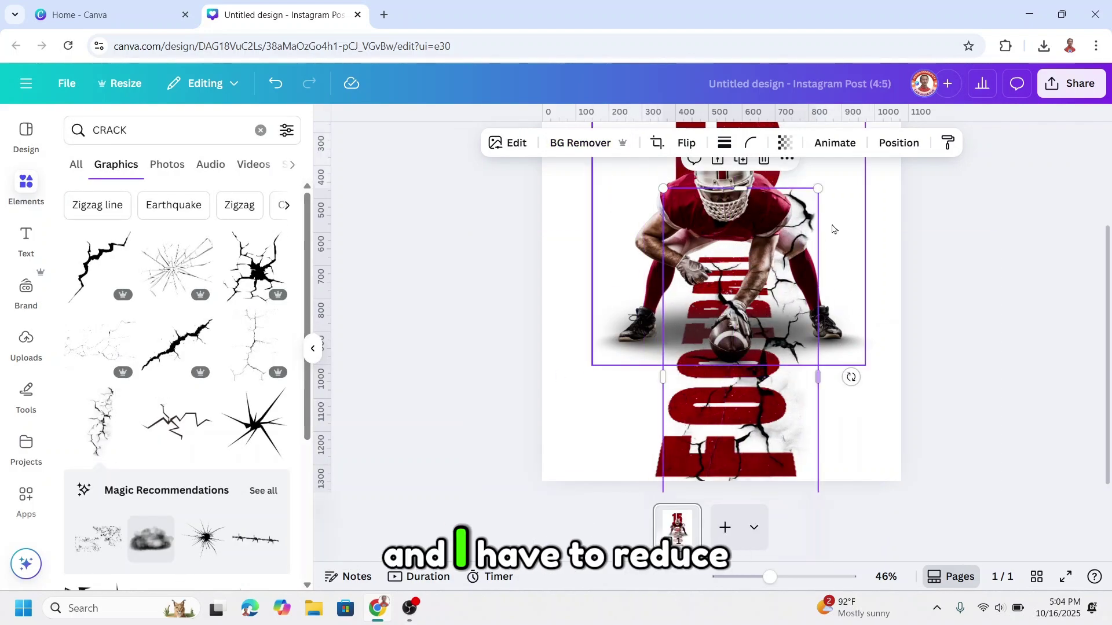
{"action": "left_click_drag", "start_coordinate": [818, 188], "coordinate": [741, 383]}
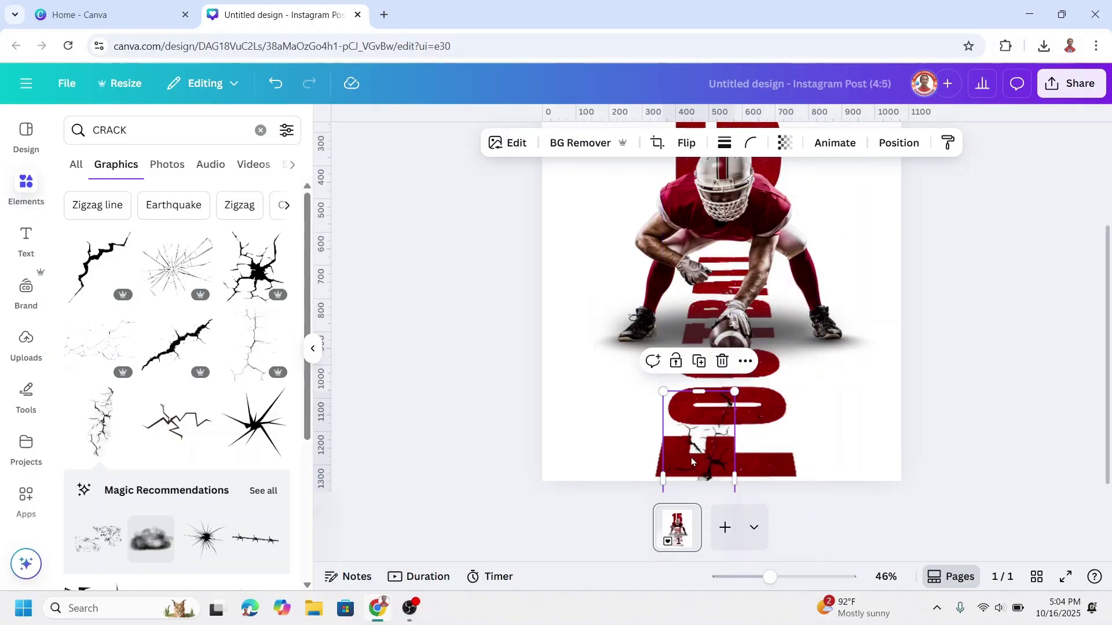
{"action": "left_click_drag", "start_coordinate": [693, 450], "coordinate": [668, 366]}
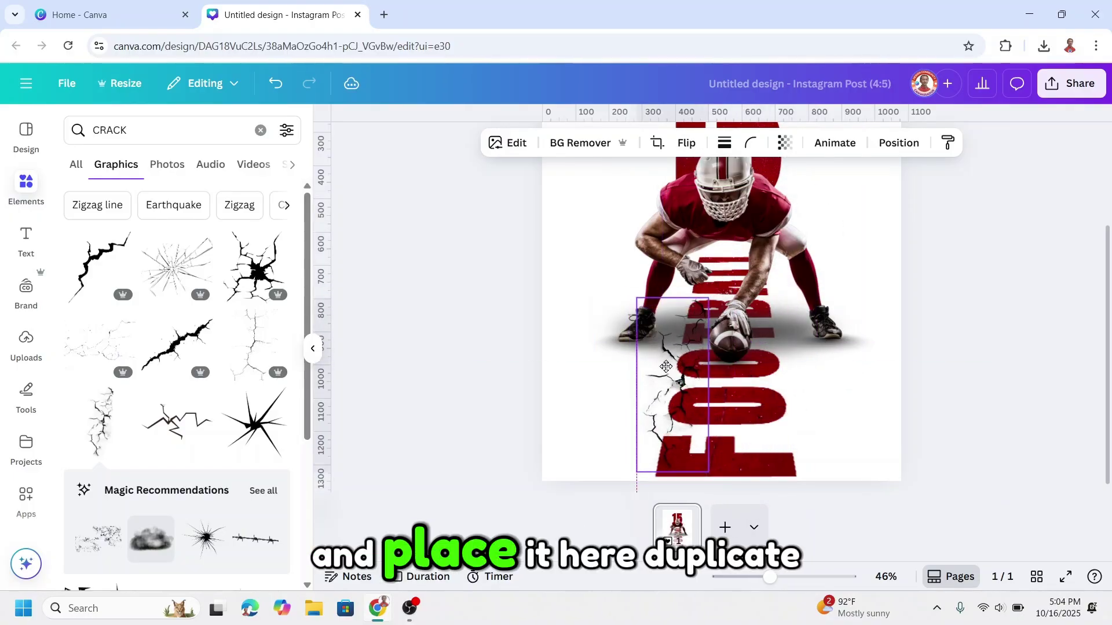
Step: Duplicate the crack onto the lettering's right side, shrink and tilt it, and keep the player on top
{"action": "left_click", "coordinate": [672, 267]}
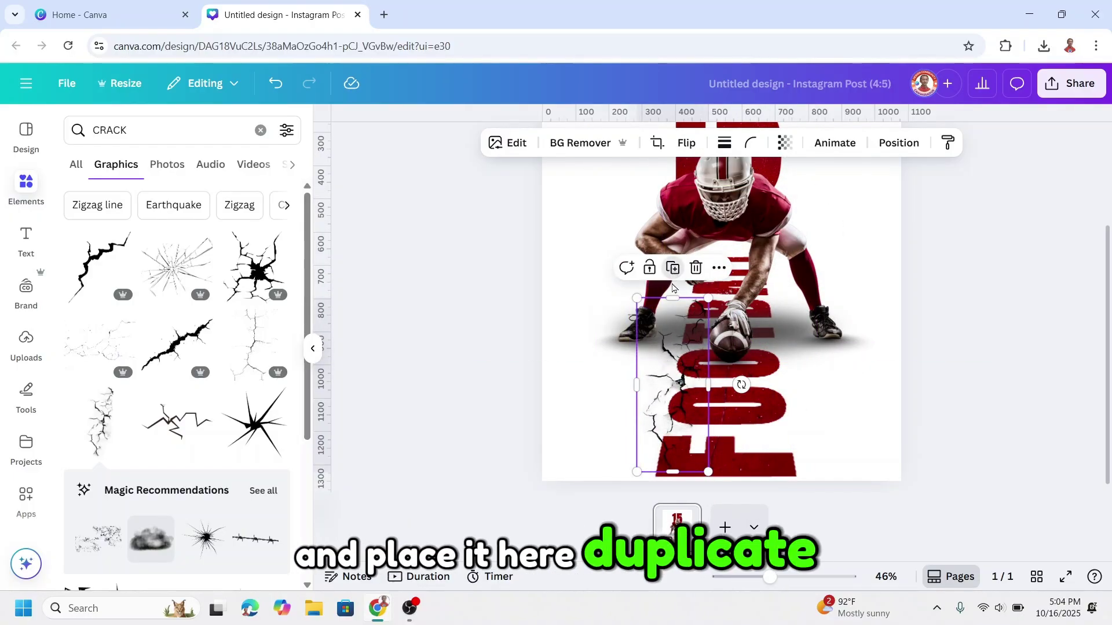
{"action": "left_click_drag", "start_coordinate": [692, 405], "coordinate": [787, 422]}
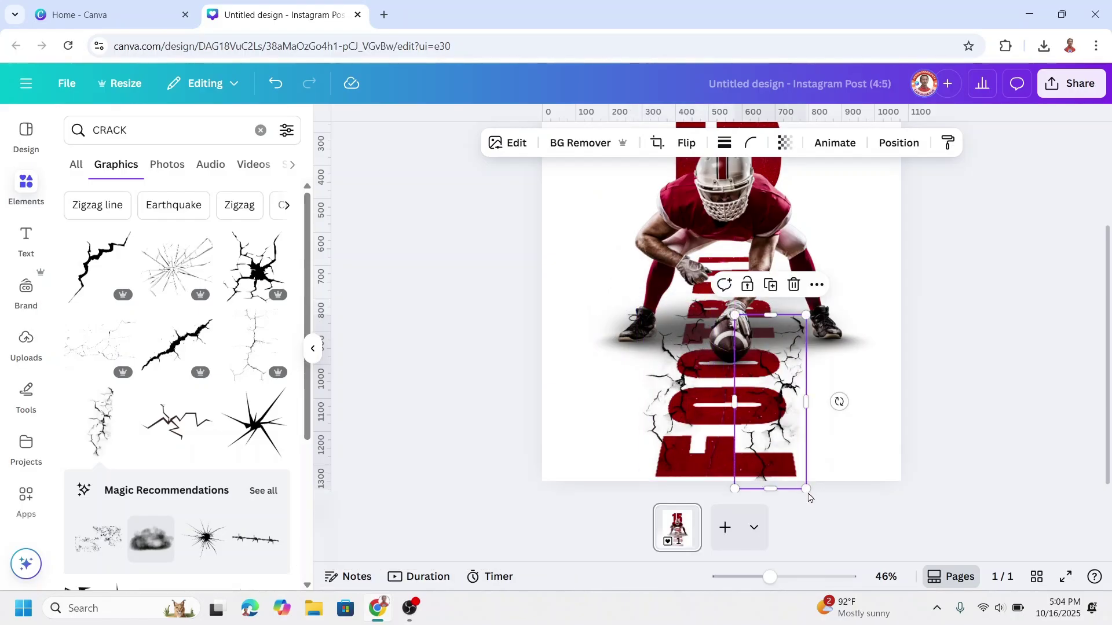
{"action": "left_click_drag", "start_coordinate": [806, 490], "coordinate": [789, 441]}
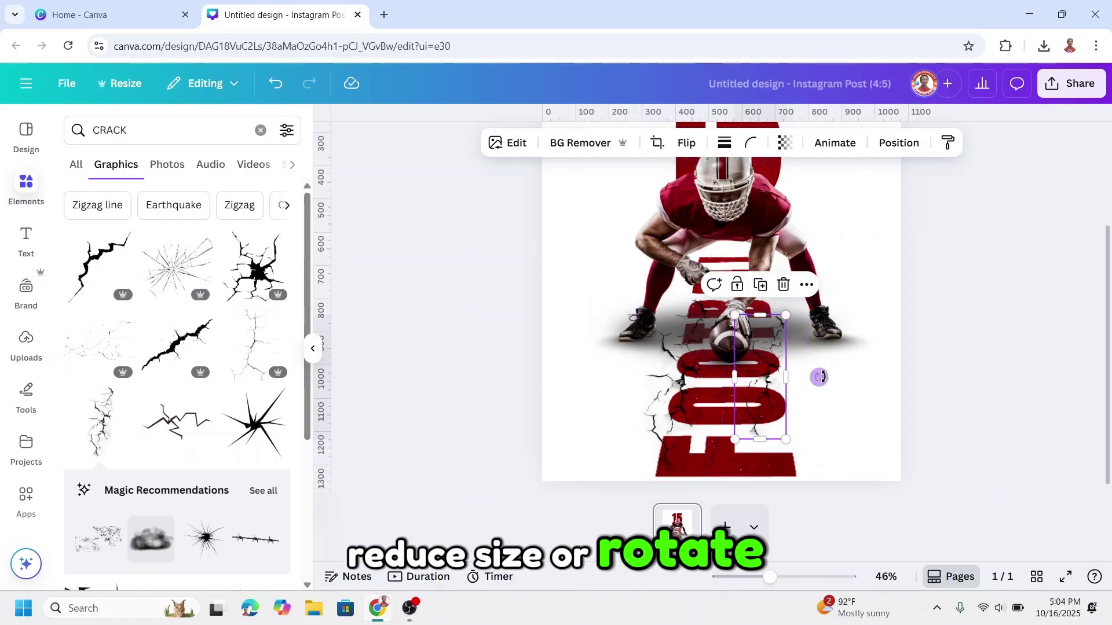
{"action": "left_click_drag", "start_coordinate": [816, 377], "coordinate": [789, 355]}
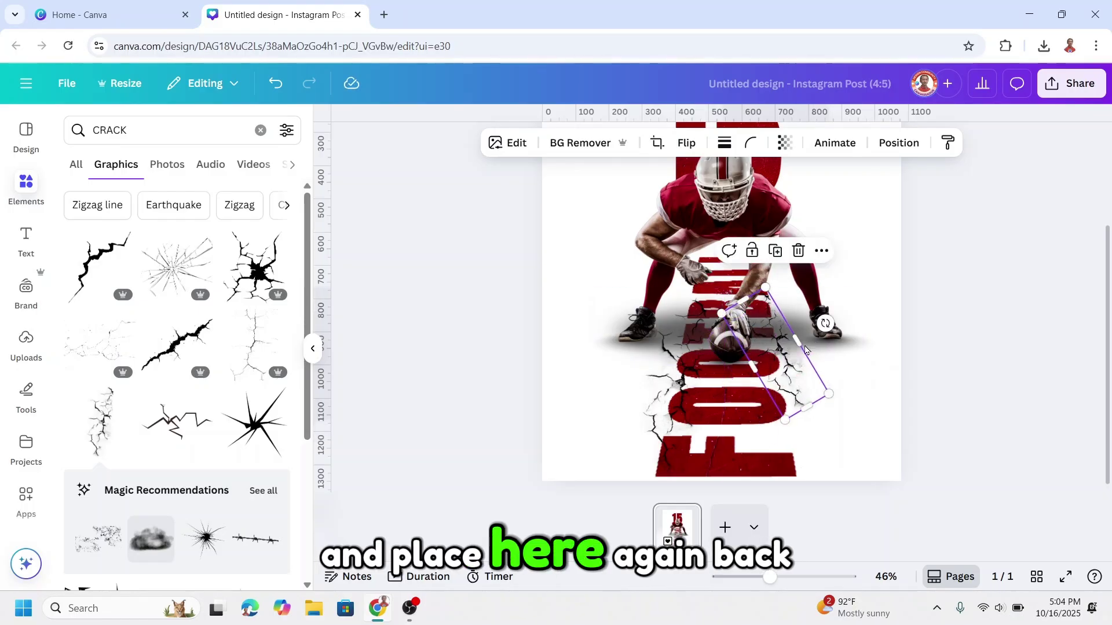
{"action": "left_click", "coordinate": [885, 146]}
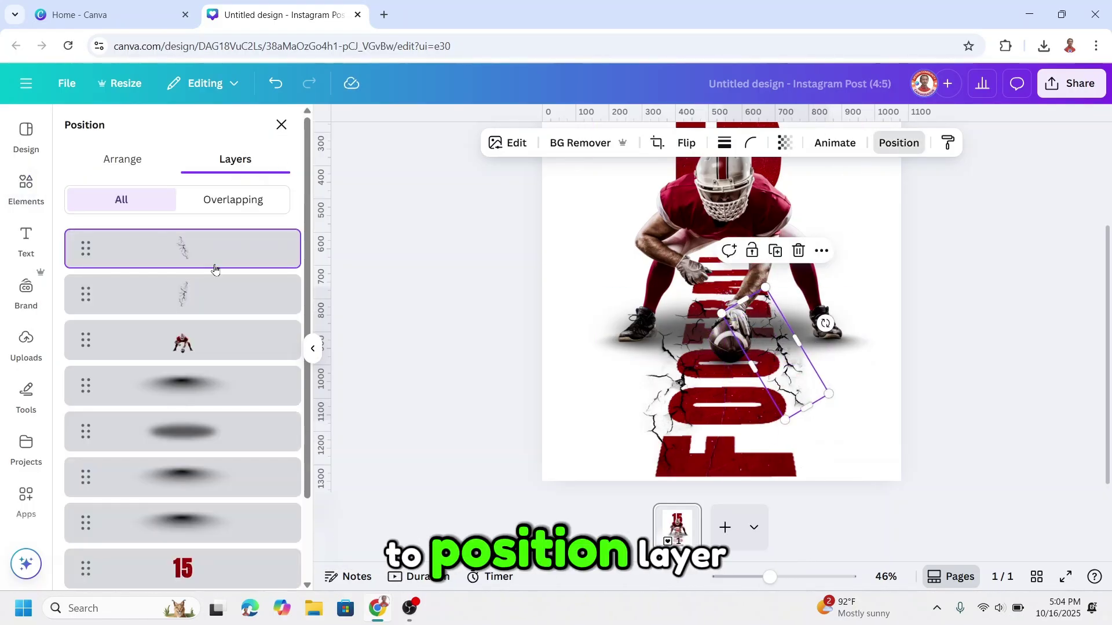
{"action": "left_click_drag", "start_coordinate": [198, 358], "coordinate": [191, 241]}
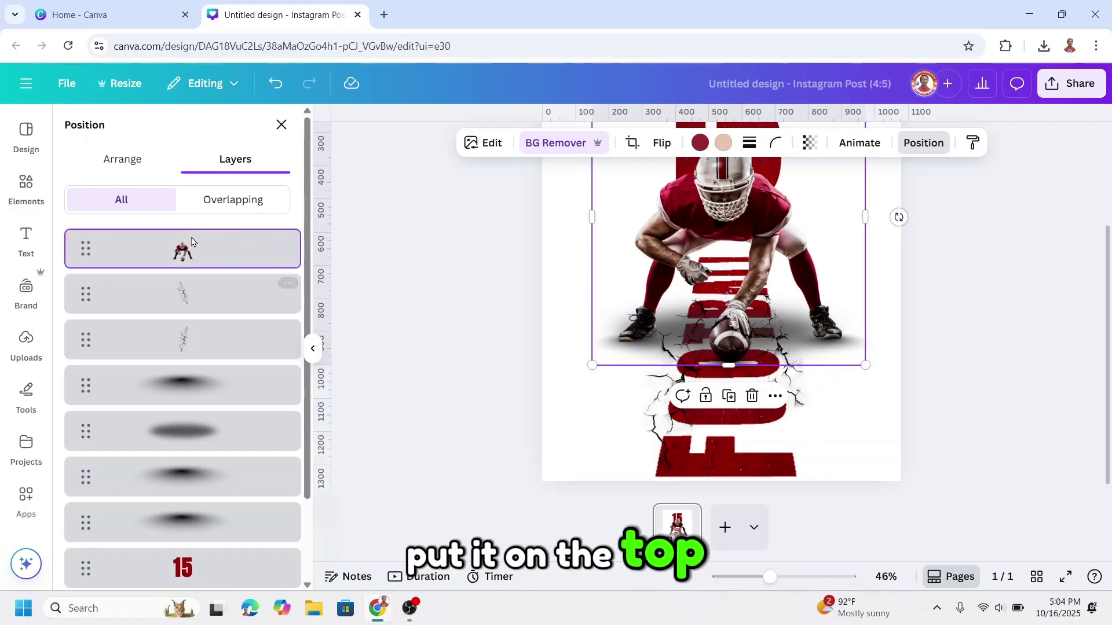
Step: Make the page background light grey
{"action": "left_click", "coordinate": [756, 577]}
{"action": "left_click", "coordinate": [831, 199]}
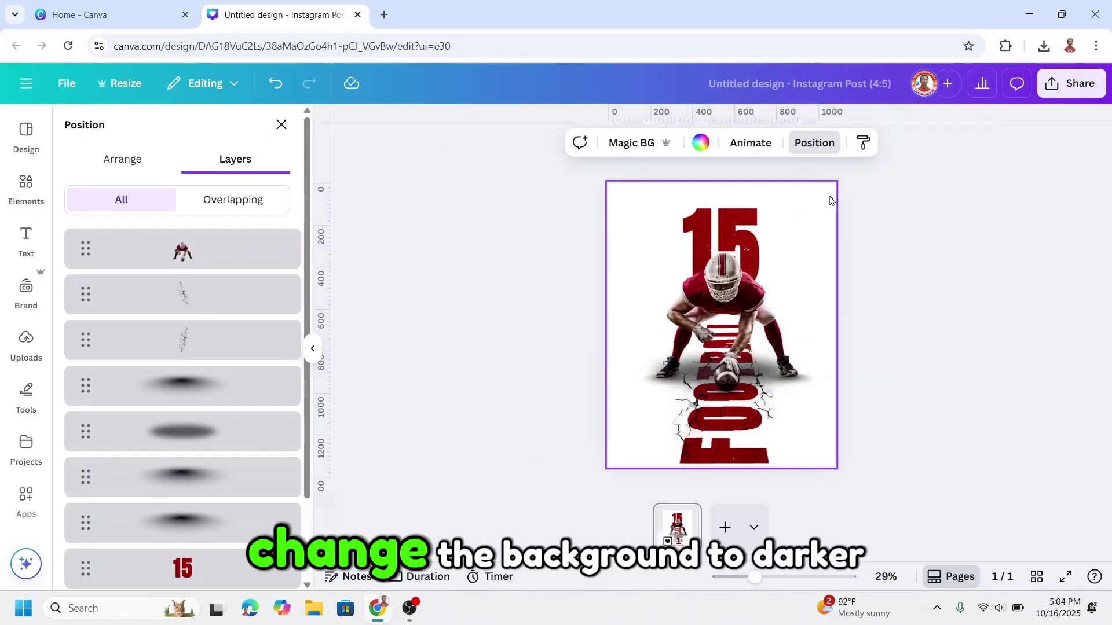
{"action": "left_click", "coordinate": [709, 143]}
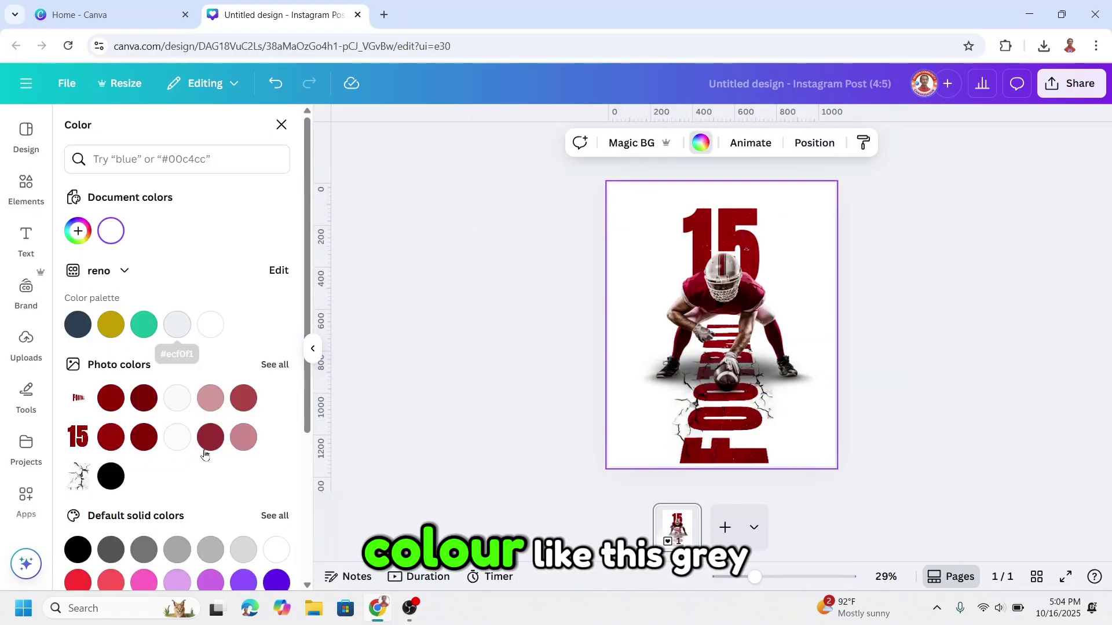
{"action": "left_click", "coordinate": [245, 554]}
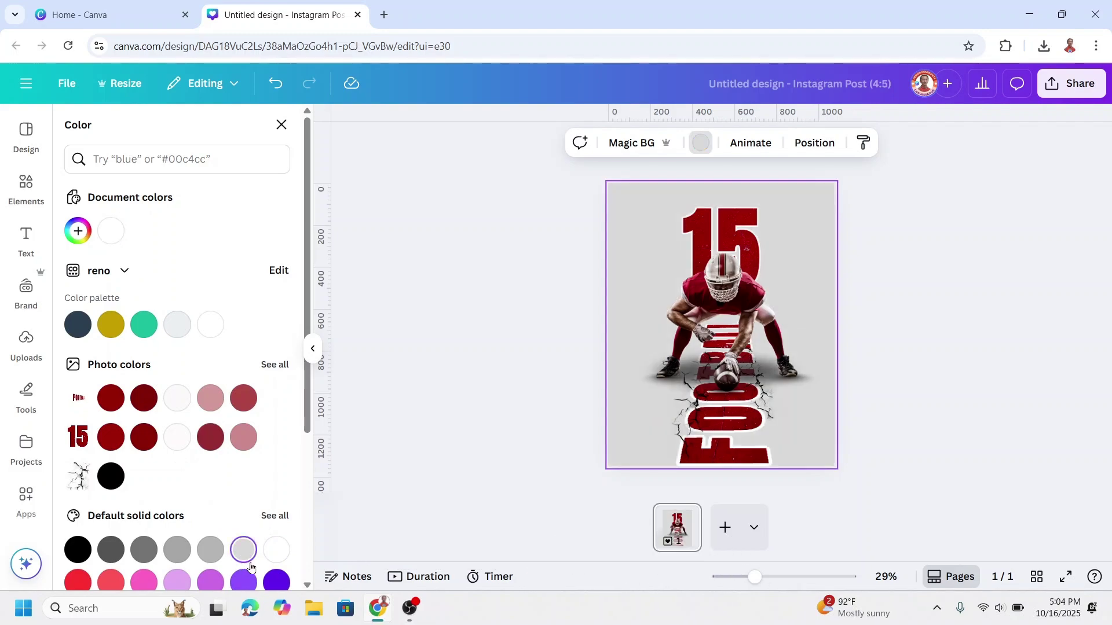
Step: Add a black splatter graphic, enlarge it around the 15, and layer it behind the player
{"action": "left_click", "coordinate": [22, 184]}
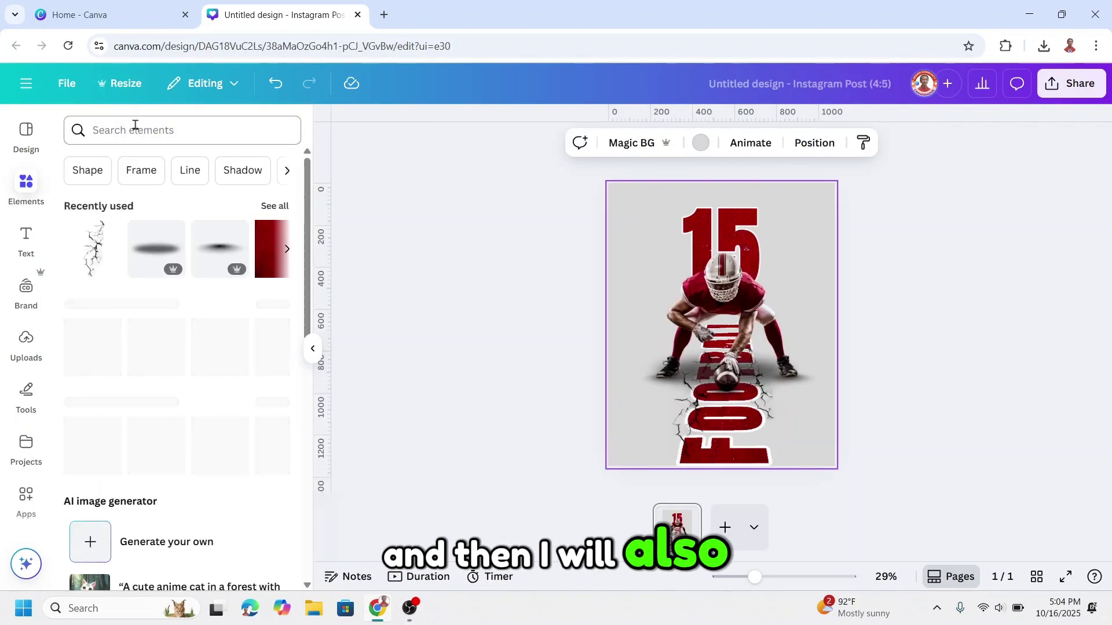
{"action": "left_click", "coordinate": [135, 126]}
{"action": "left_click", "coordinate": [233, 195]}
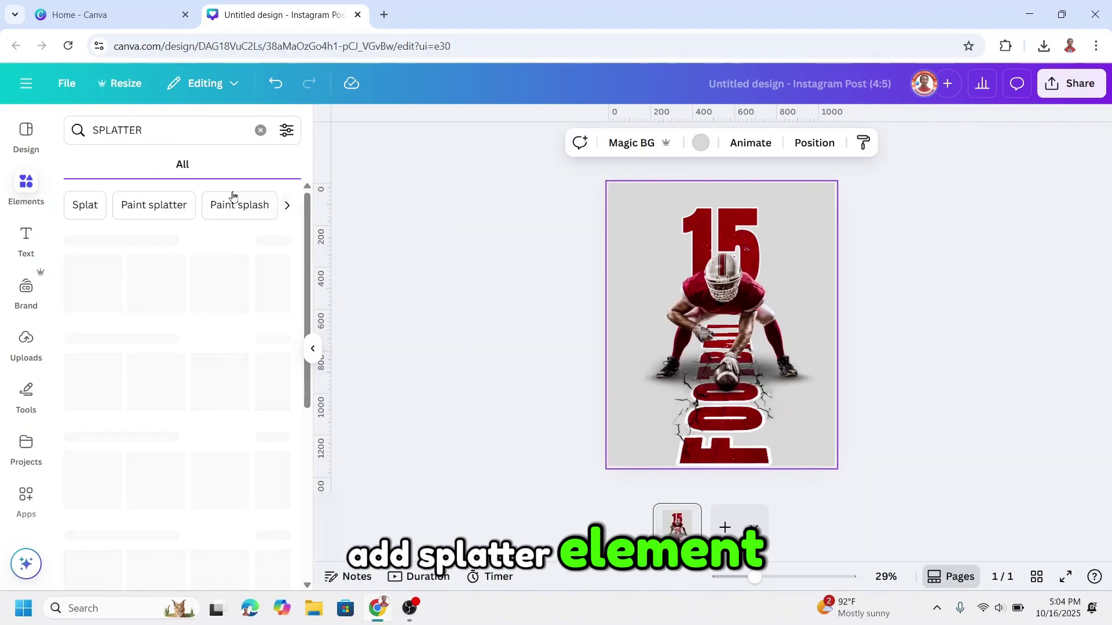
{"action": "left_click", "coordinate": [270, 242]}
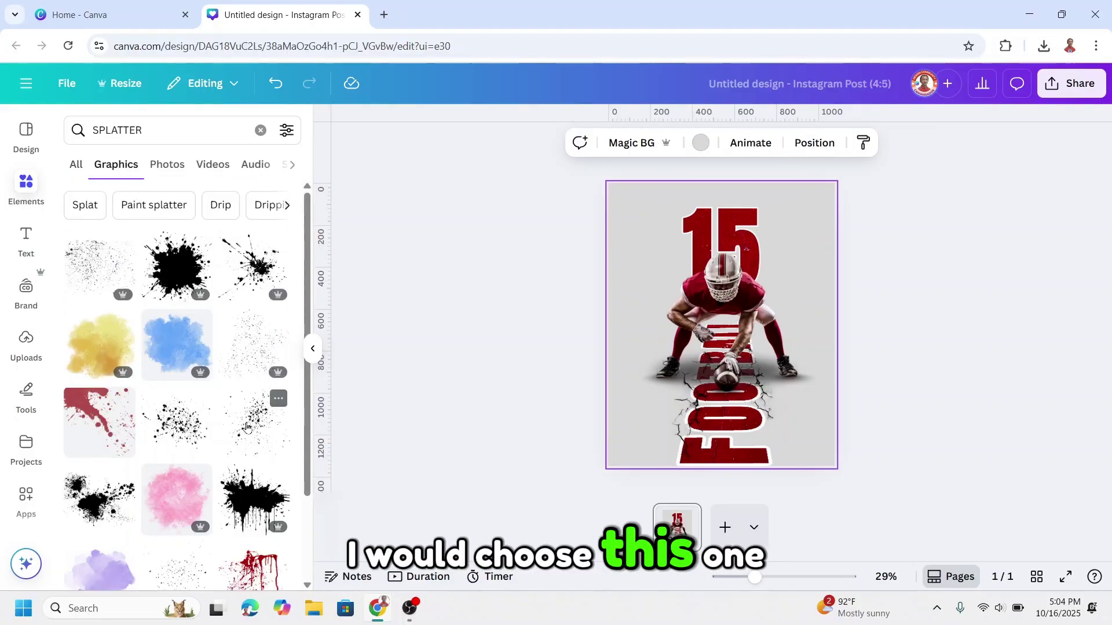
{"action": "left_click", "coordinate": [250, 428]}
{"action": "left_click_drag", "start_coordinate": [766, 283], "coordinate": [806, 241]}
{"action": "left_click_drag", "start_coordinate": [781, 315], "coordinate": [758, 283]}
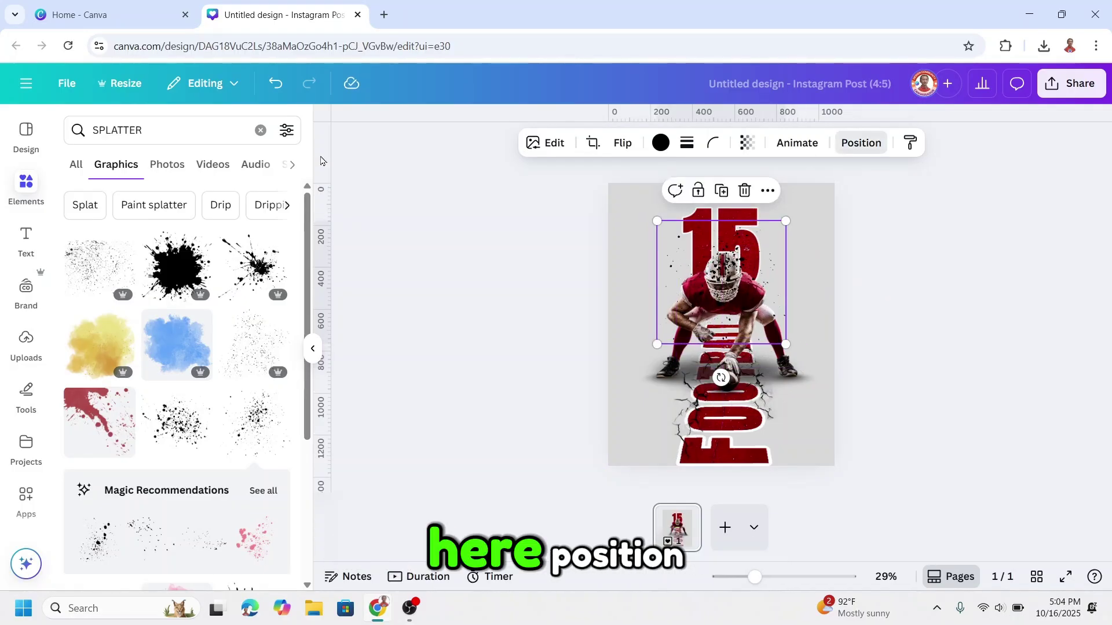
{"action": "left_click_drag", "start_coordinate": [219, 255], "coordinate": [216, 317]}
{"action": "left_click", "coordinate": [945, 303]}
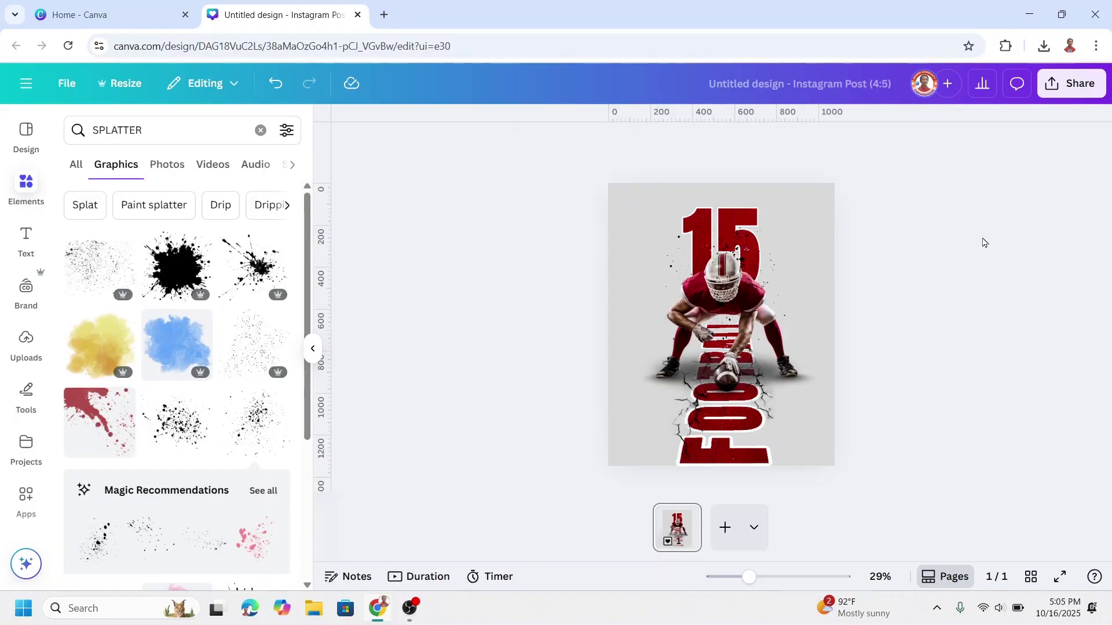
Step: Open the Download settings from Share, keeping PNG at 1,080 × 1,350 px
{"action": "left_click", "coordinate": [1073, 88]}
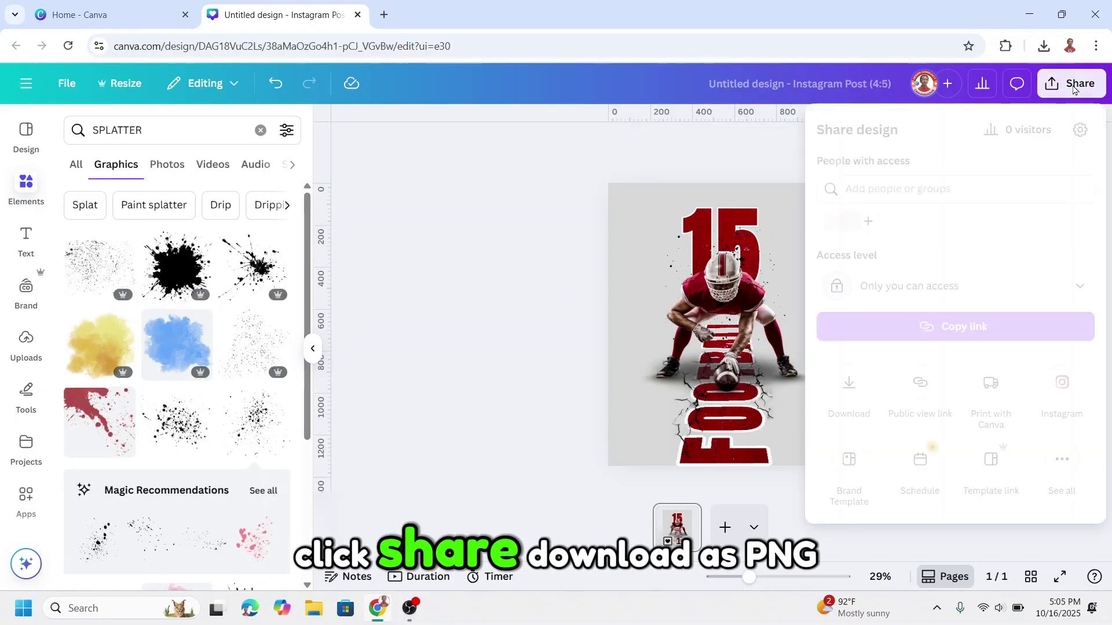
{"action": "left_click", "coordinate": [856, 384]}
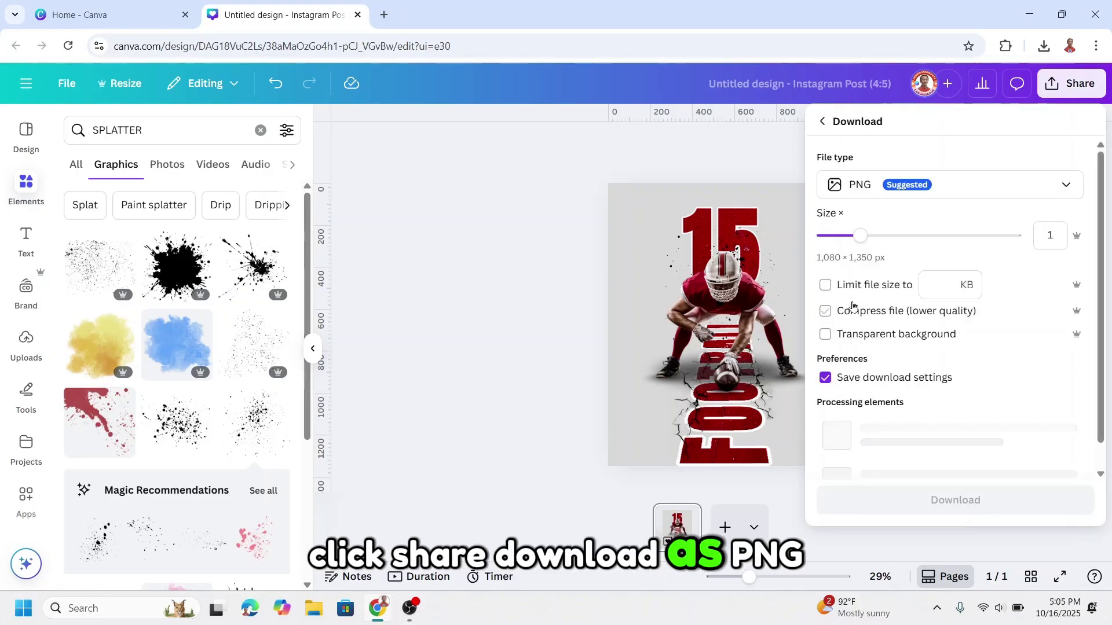